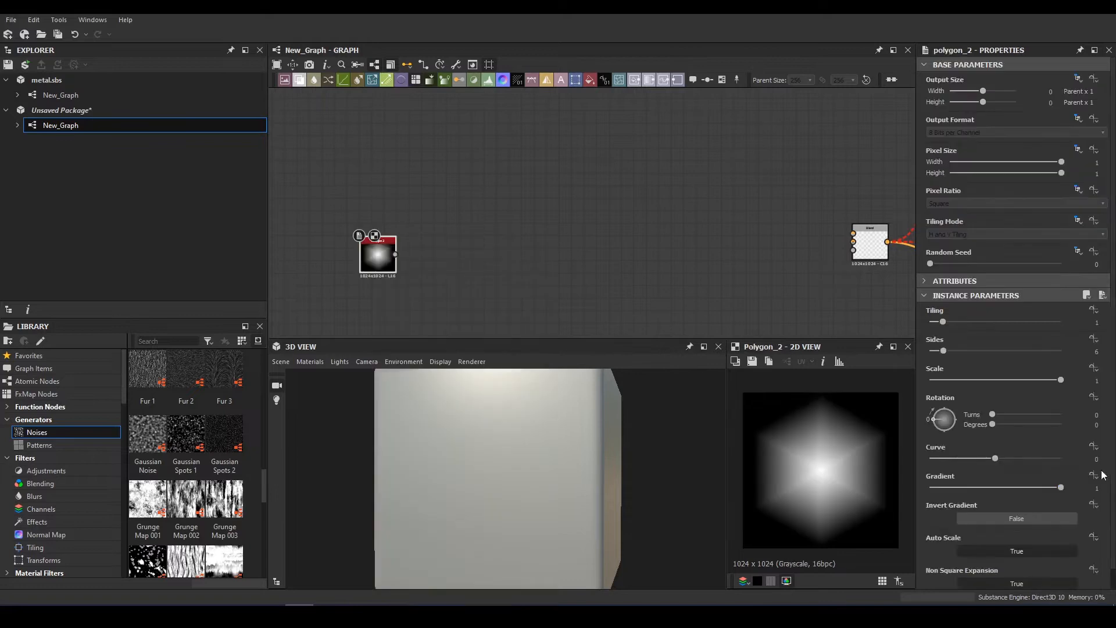
- Add a Transformation 2D node fed by the Polygon 2 node and place it above and beside the polygon
scroll(376, 260, "up", 2)
key("space")
type("tra")
left_click(410, 263)
left_click_drag(410, 260, 439, 186)
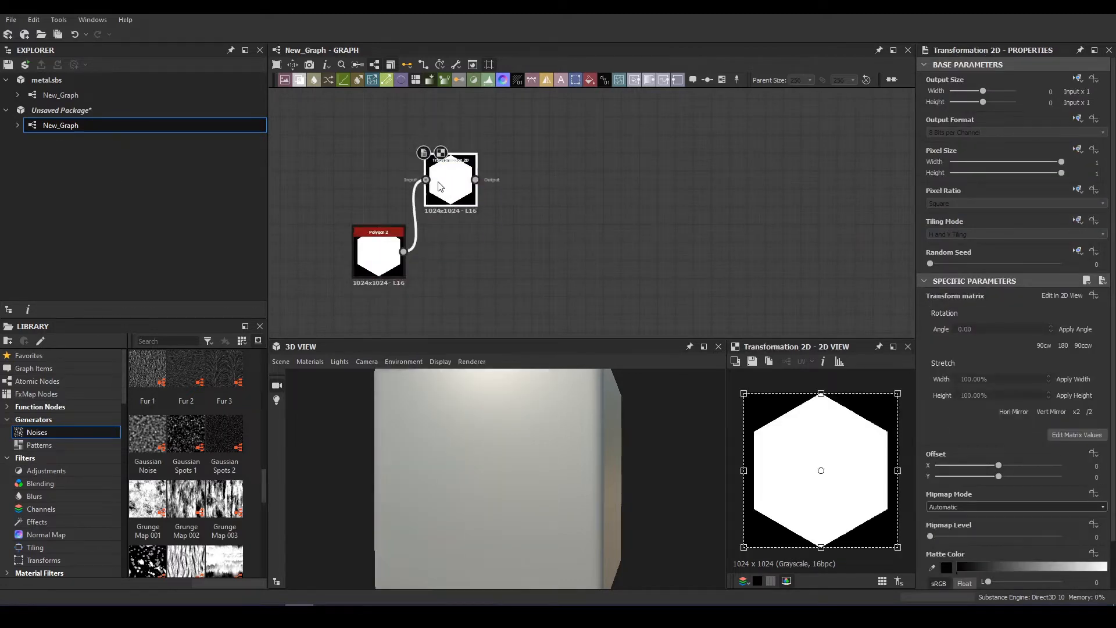
- Shrink the hexagon slightly in the Transformation 2D node and make its tiling mode Absolute
left_click_drag(891, 395, 888, 403)
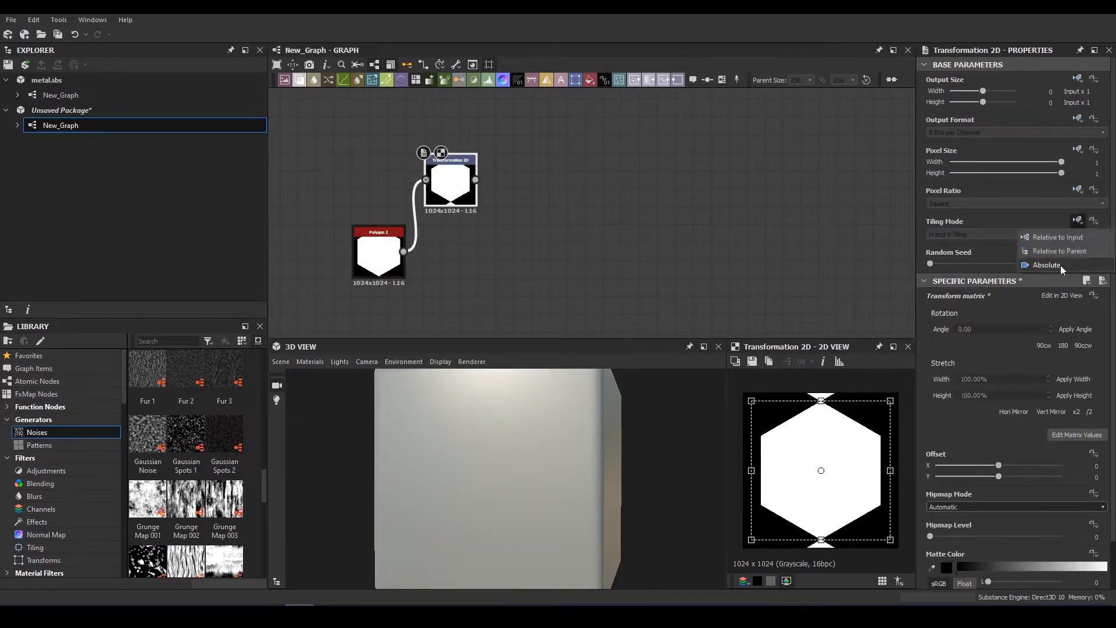
left_click(1047, 265)
left_click(378, 251)
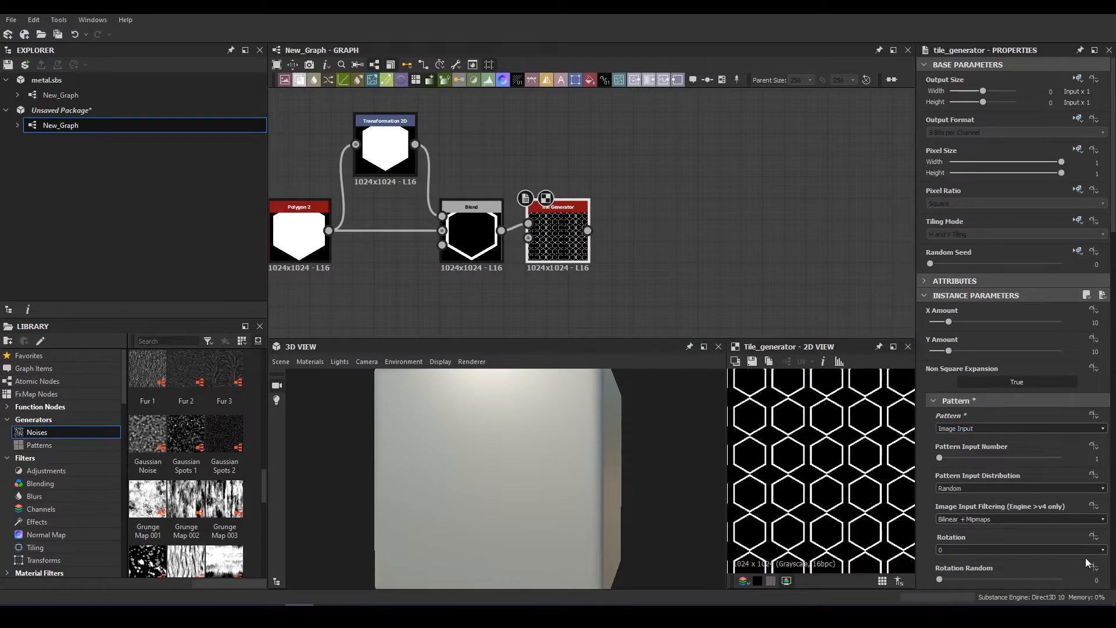
- Set the Tile Generator's scale to 1.5 and its X and Y amounts to 5
scroll(1017, 349, "down", 5)
left_click(1028, 539)
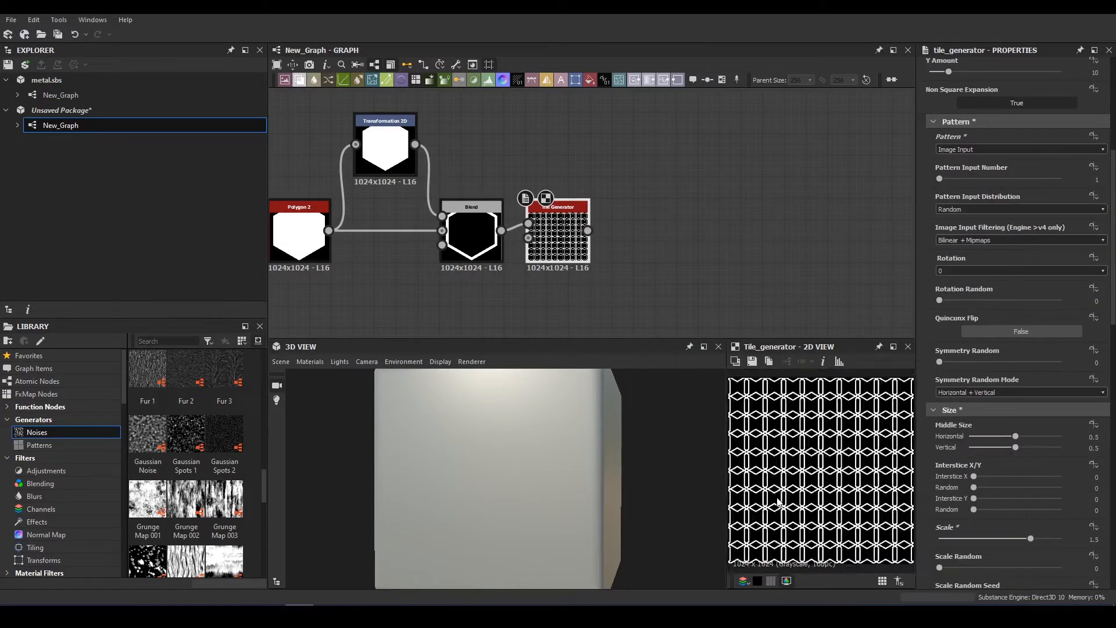
scroll(944, 328, "up", 5)
left_click(938, 321)
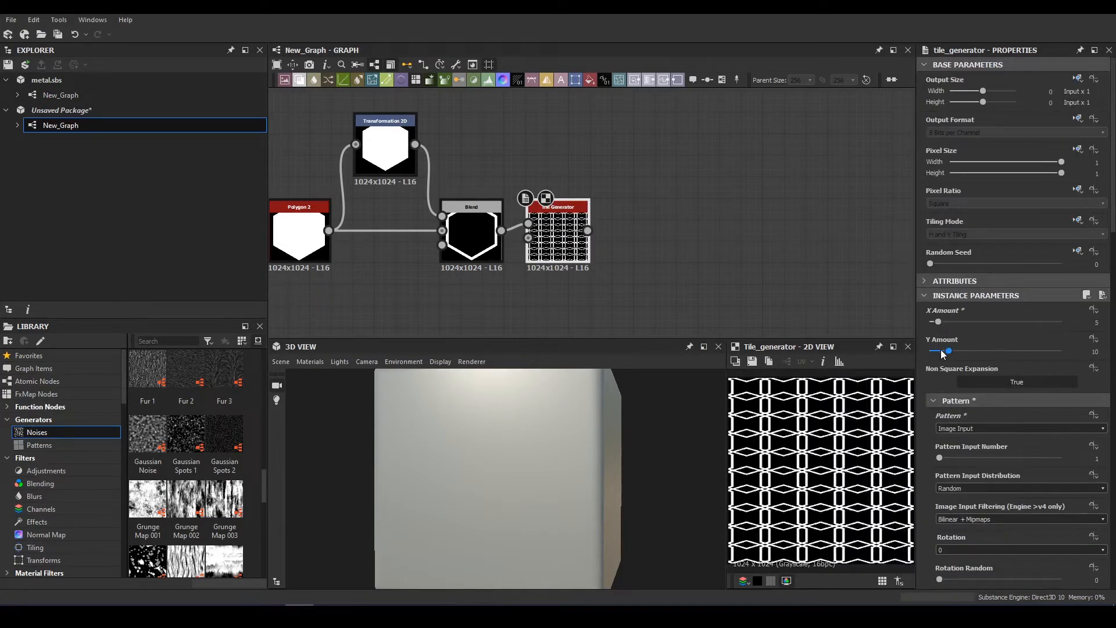
left_click_drag(943, 350, 937, 350)
- Set the Polygon 2 node to 4 sides and rotate it 45 degrees
middle_click_drag(354, 220, 568, 186)
left_click(518, 198)
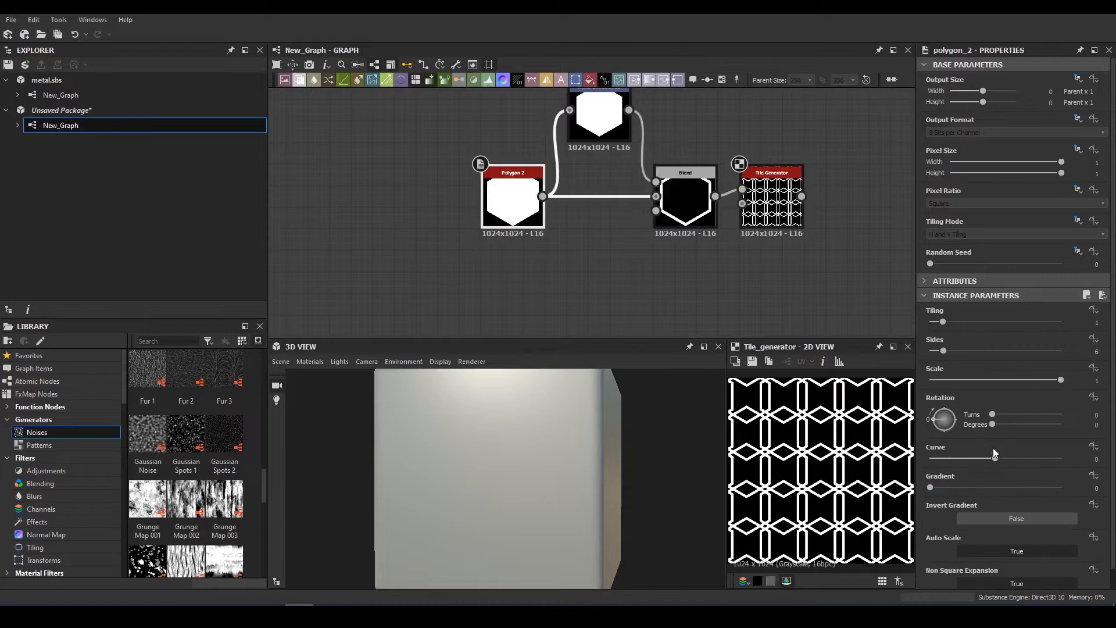
left_click_drag(995, 459, 944, 459)
key("ctrl+z")
mouse_move(943, 351)
left_mouse_down()
mouse_move(963, 350)
mouse_move(934, 351)
left_mouse_up()
left_click_drag(933, 427, 929, 418)
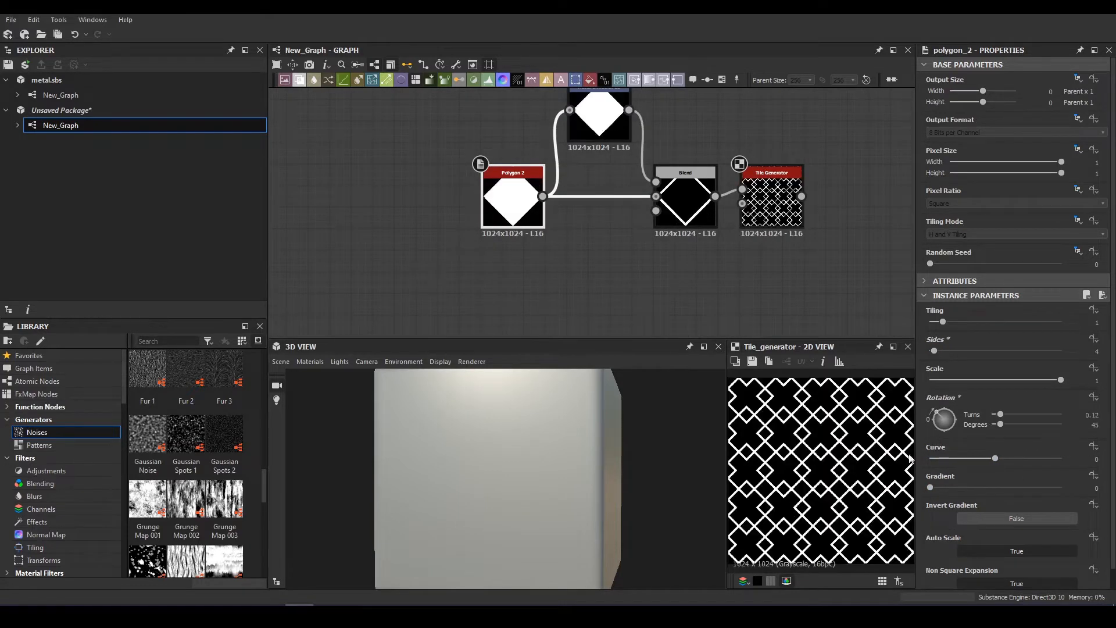
key("ctrl+z")
- Add a Tile Sampler node and place it well to the right of the polygon pattern nodes
scroll(631, 193, "down", 4)
left_click_drag(551, 139, 628, 166)
left_click(629, 166)
scroll(495, 249, "down", 1)
middle_click_drag(646, 209, 518, 213)
key("space")
type("tile")
left_click(629, 372)
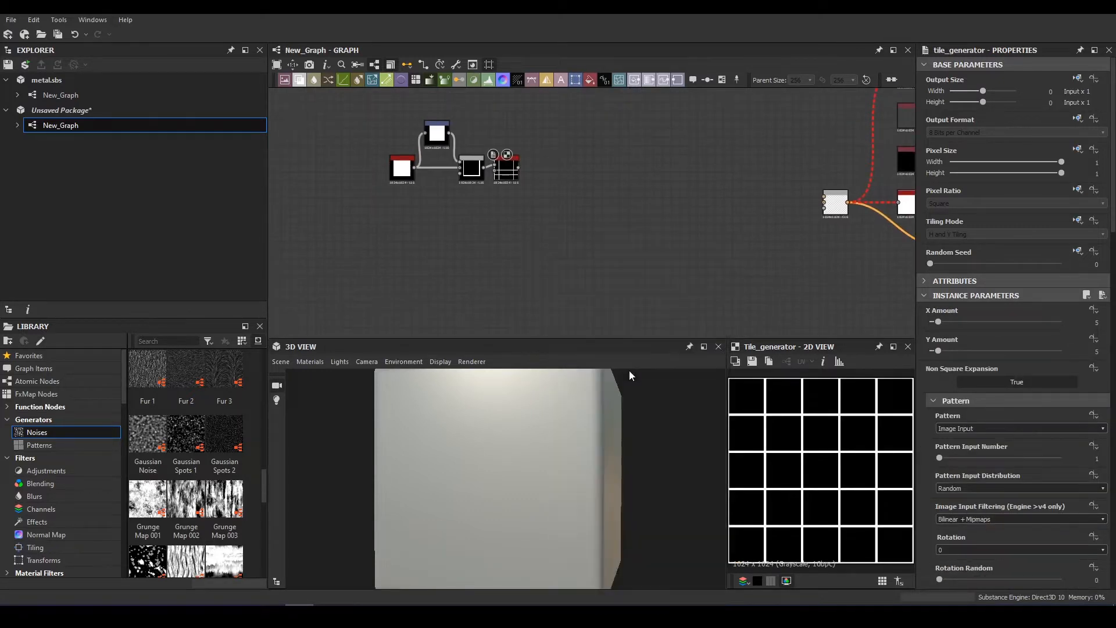
left_click_drag(555, 220, 644, 238)
middle_click_drag(644, 239, 760, 229)
left_click_drag(762, 233, 839, 181)
- Add a Shape node below the polygon pattern nodes and set its scale to 0.89
scroll(625, 214, "up", 2)
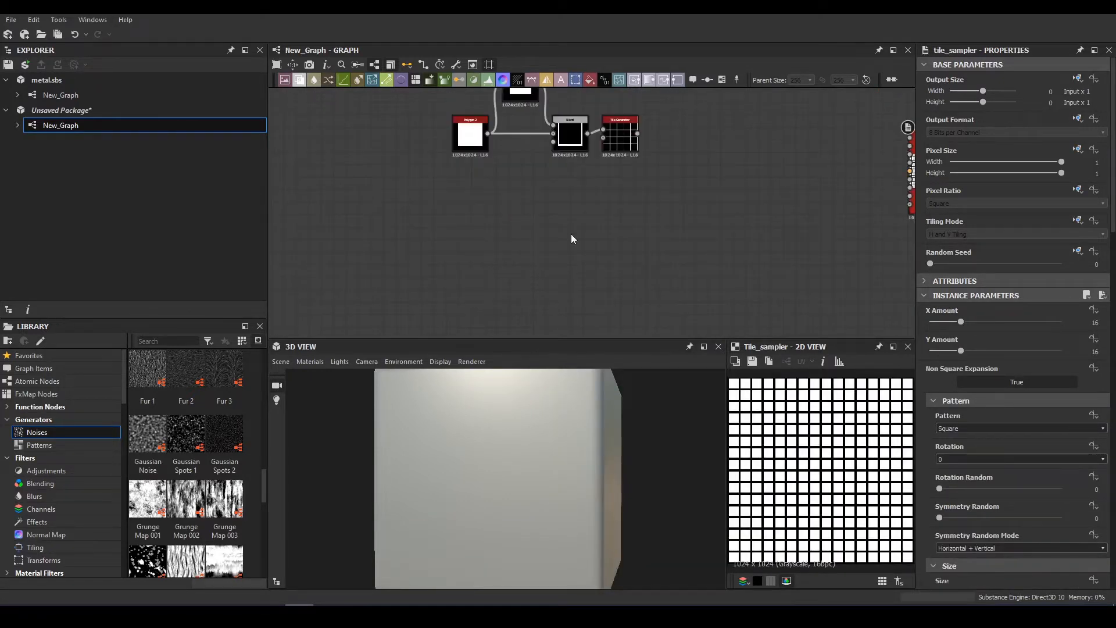
key("space")
type("sha")
key("Down")
key("Down")
key("Return")
left_click_drag(1061, 381, 1046, 382)
left_click_drag(567, 234, 517, 207)
scroll(517, 221, "up", 3)
- Add a Blur HQ Grayscale node after the Shape node and set its intensity to 3.31
key("space")
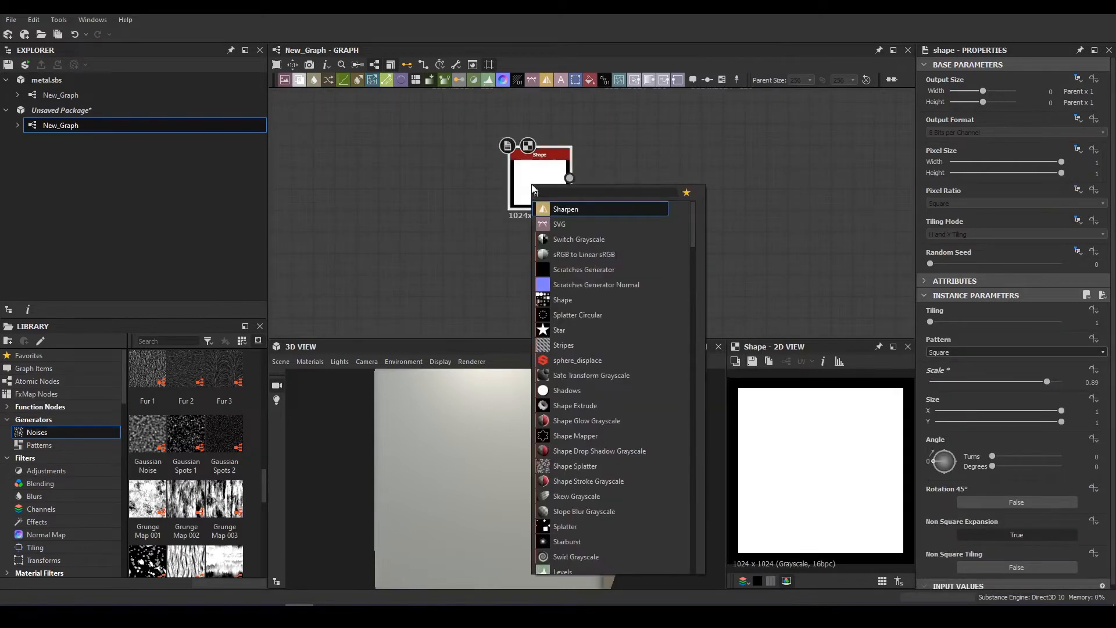
type("bl")
left_click(587, 264)
scroll(784, 412, "up", 3)
middle_click_drag(785, 413, 860, 471)
left_click_drag(1012, 322, 958, 329)
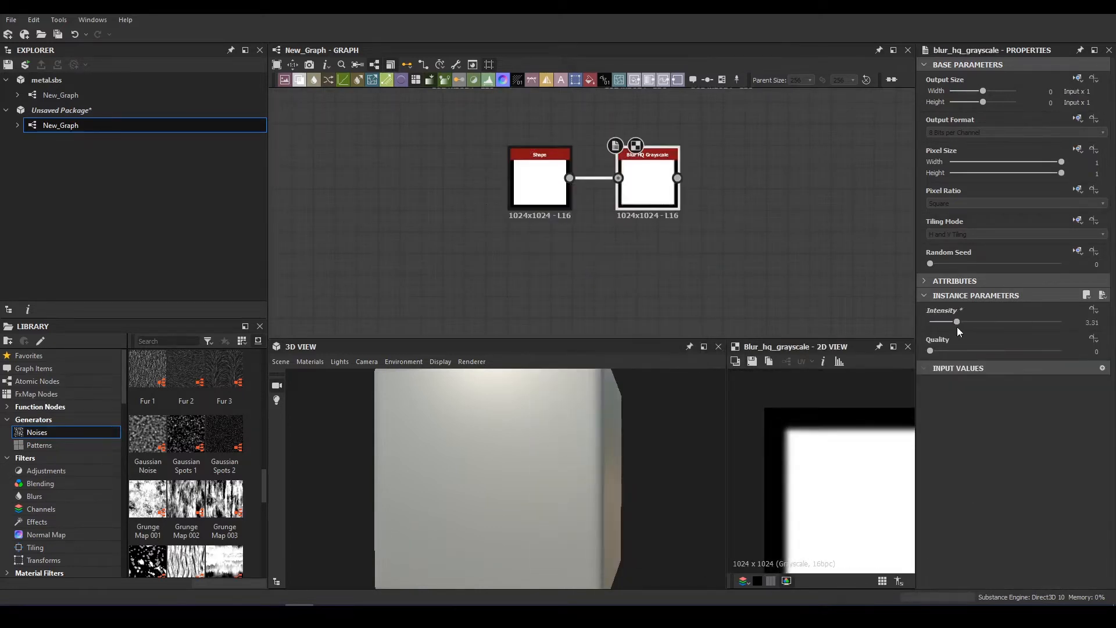
- Add a Slope Blur Grayscale node after the blur and drive its slope input with a new Perlin Noise node
scroll(620, 229, "up", 2)
scroll(683, 169, "down", 3)
key("space")
type("p")
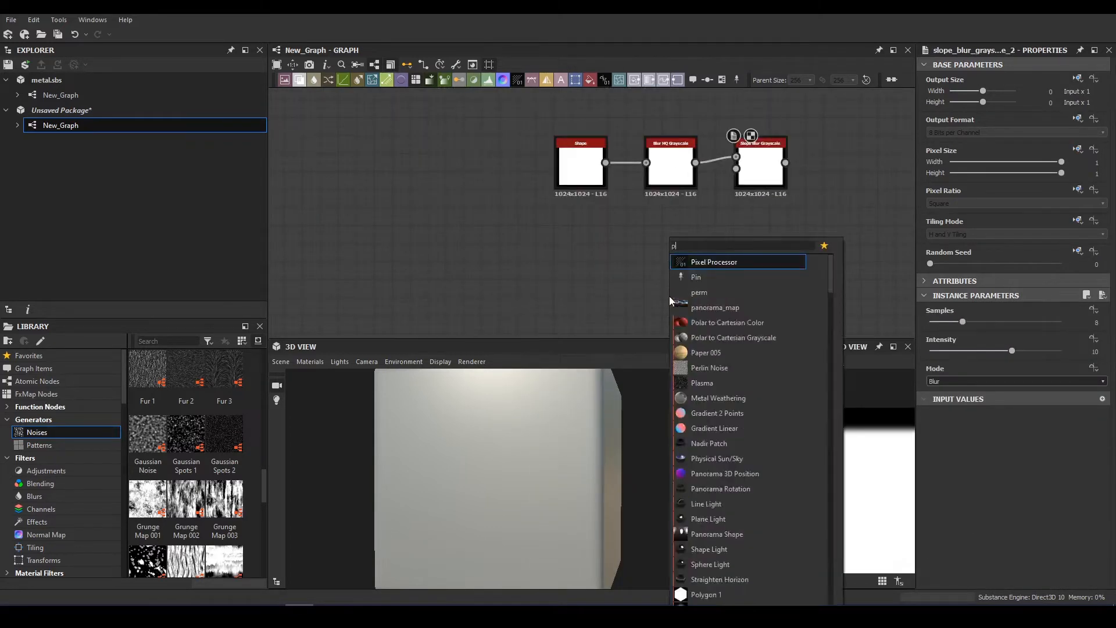
left_click(709, 367)
left_click_drag(661, 226, 661, 261)
left_click_drag(686, 260, 735, 169)
double_click(760, 165)
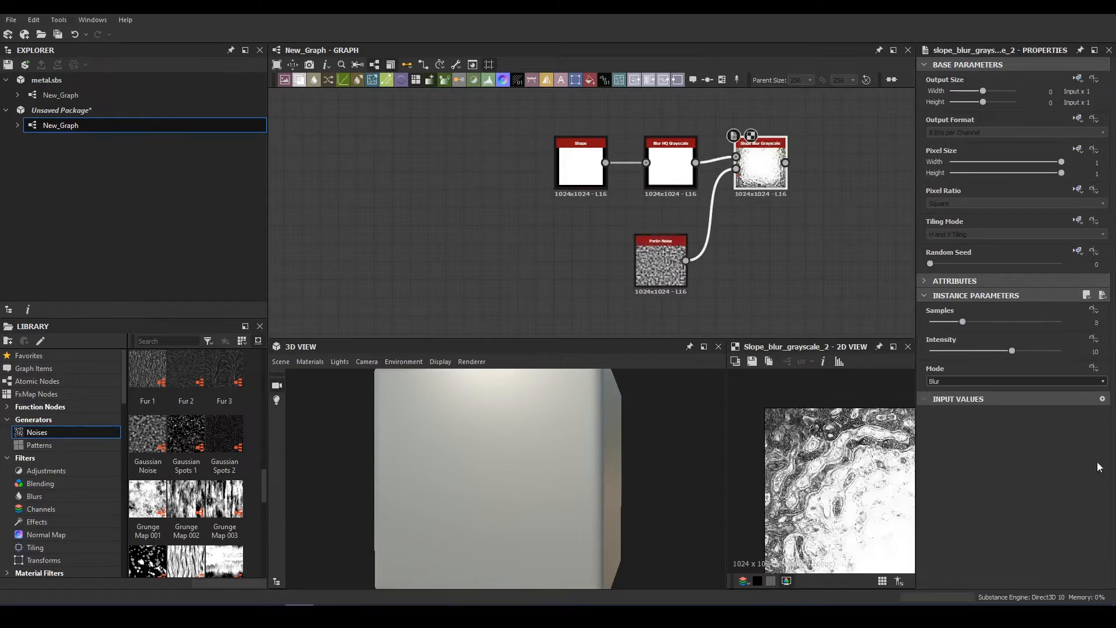
- Set the Perlin Noise scale to 8 and the Slope Blur Grayscale to 32 samples in Min mode
mouse_move(963, 321)
left_mouse_down()
mouse_move(930, 322)
mouse_move(944, 321)
left_mouse_up()
left_click(661, 265)
left_click(761, 166)
left_click(956, 380)
left_click(957, 393)
key("f")
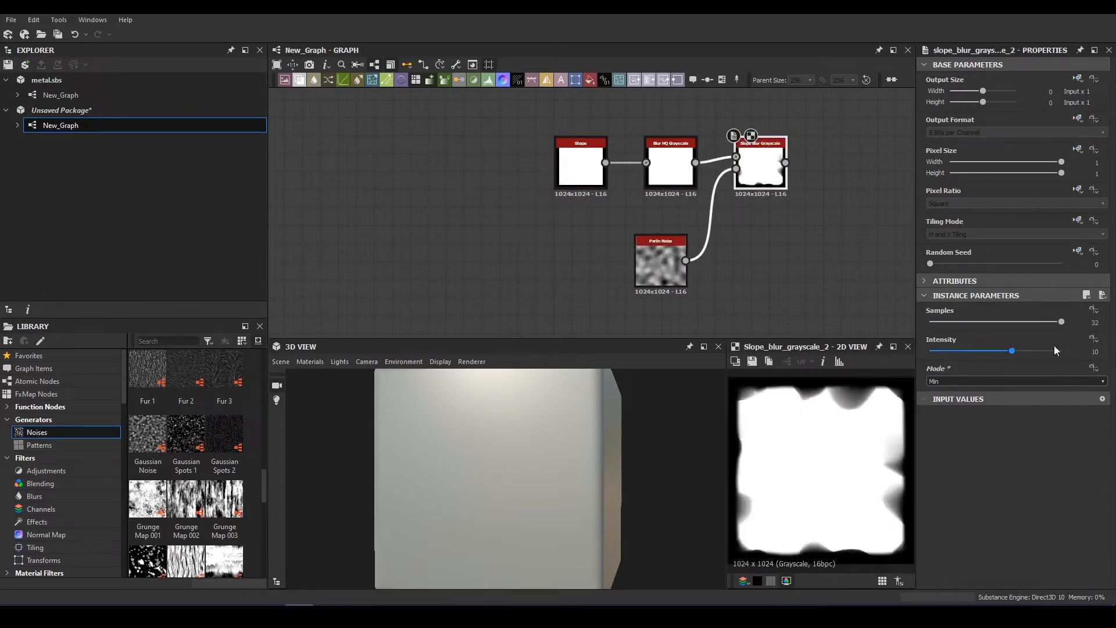
- Set the Slope Blur Grayscale intensity to 1.13
left_click_drag(1011, 350, 941, 350)
scroll(884, 484, "up", 4)
middle_click_drag(885, 483, 817, 436)
scroll(817, 435, "down", 2)
key("f")
left_click_drag(941, 351, 938, 351)
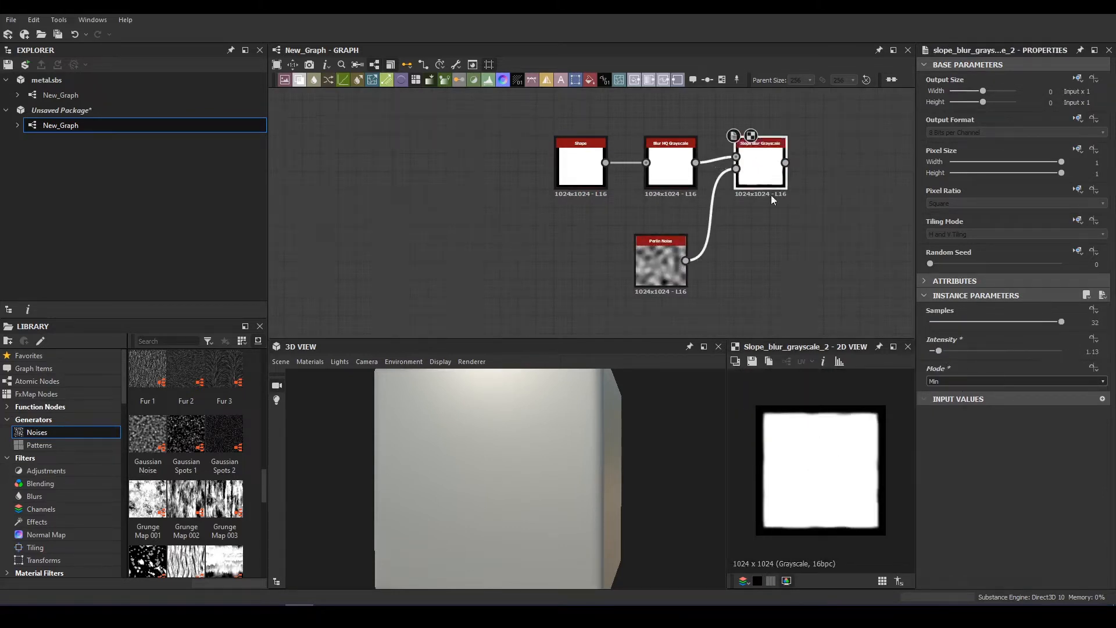
- Duplicate the Perlin Noise and Slope Blur Grayscale nodes below the originals and change the copied noise's scale
scroll(771, 199, "down", 4)
left_click_drag(781, 244, 674, 166)
left_click_drag(680, 181, 671, 274)
key("ctrl+c")
key("ctrl+v")
scroll(689, 325, "up", 2)
left_click_drag(486, 223, 615, 109)
key("Delete")
left_click_drag(591, 311, 592, 255)
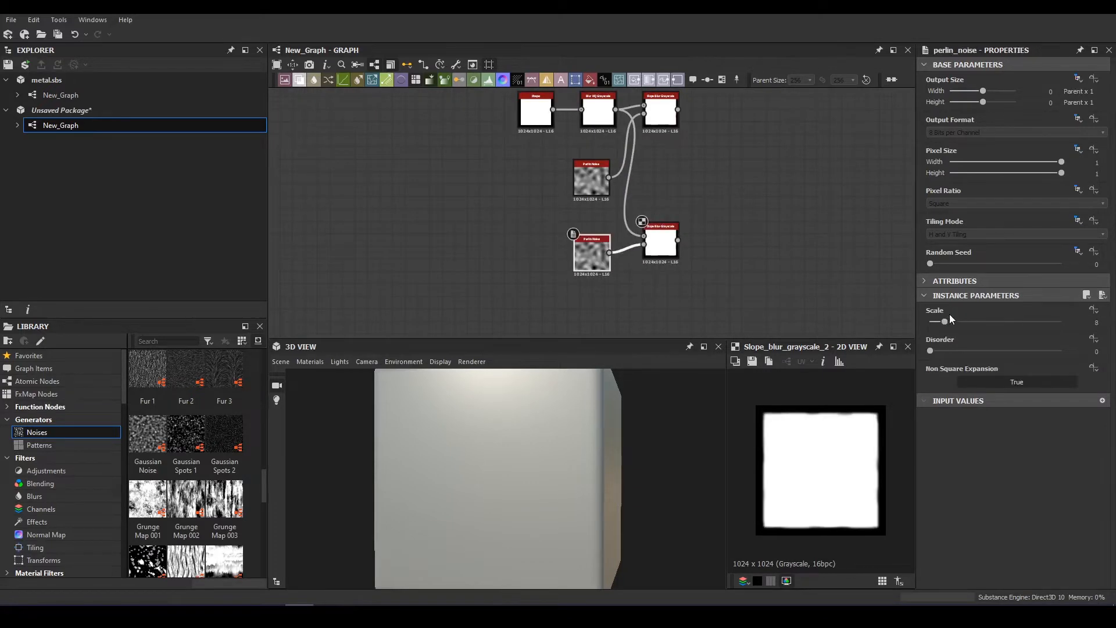
left_click_drag(932, 322, 942, 323)
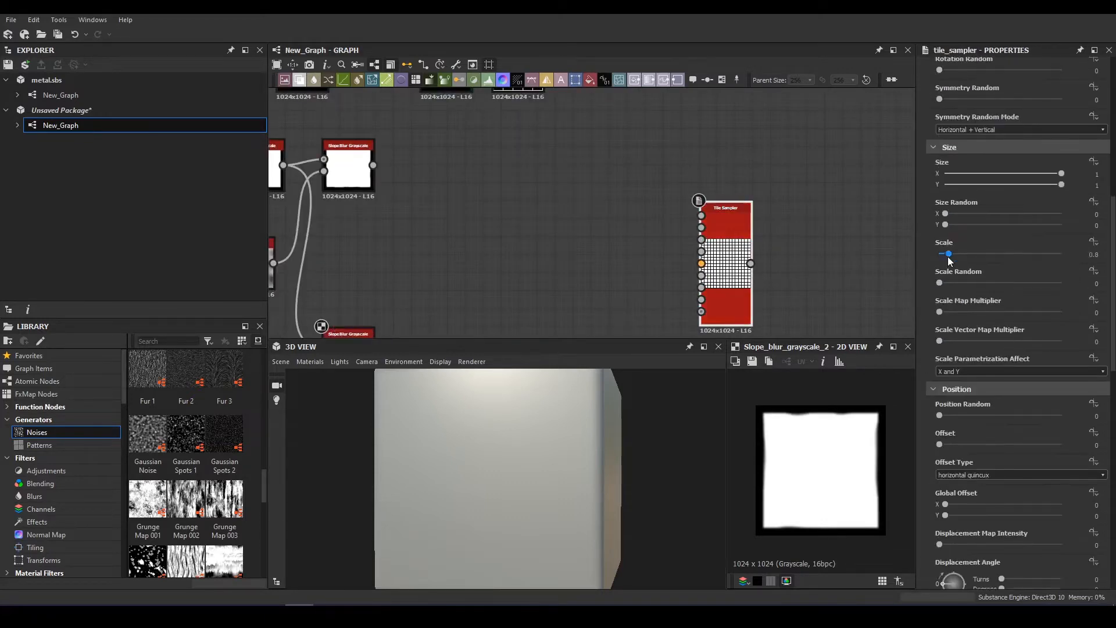
- Configure the Tile Sampler as a 4 by 4 grid with two pattern inputs and enlarge its tiles
scroll(953, 186, "up", 3)
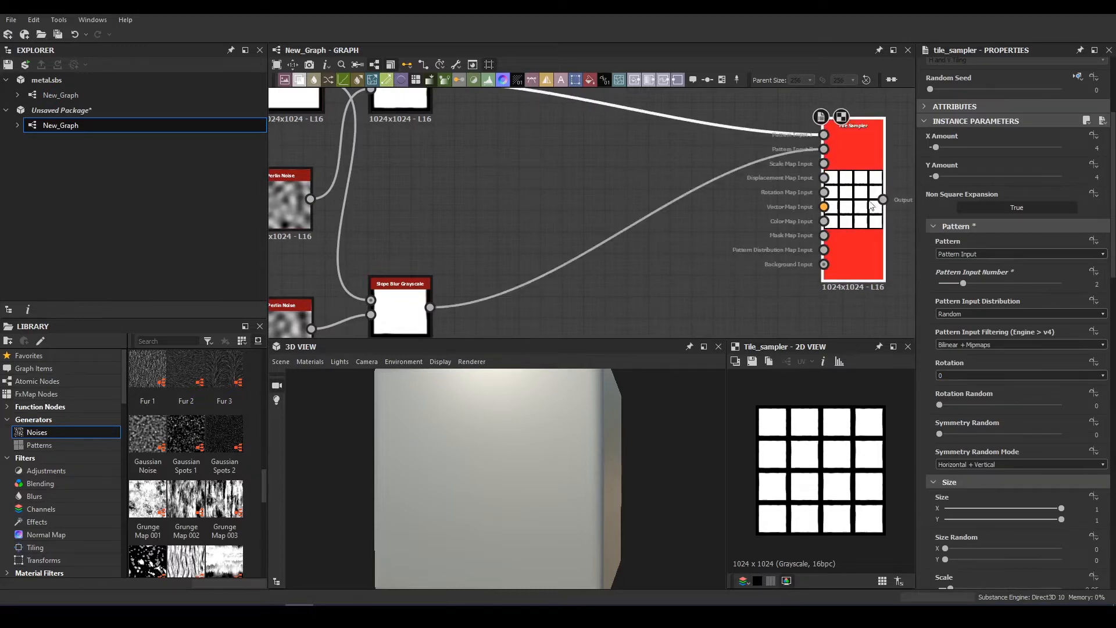
scroll(941, 414, "down", 5)
left_click_drag(941, 414, 956, 421)
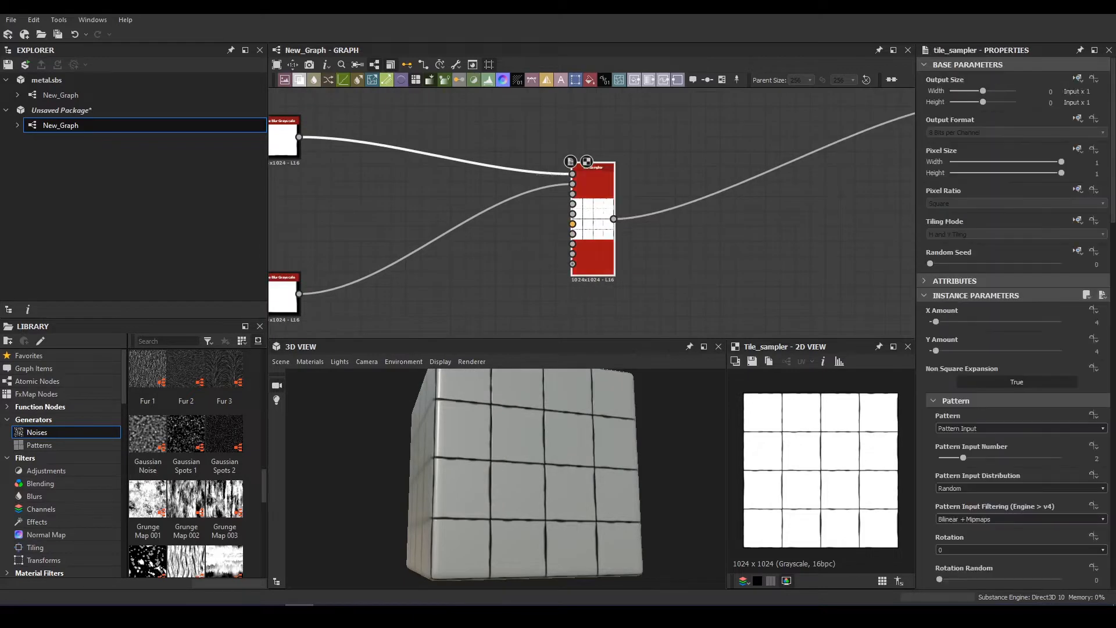
- Set the Tile Sampler's scale to 1.08
scroll(1017, 326, "down", 3)
key("BackSpace")
key("BackSpace")
type("08")
key("Return")
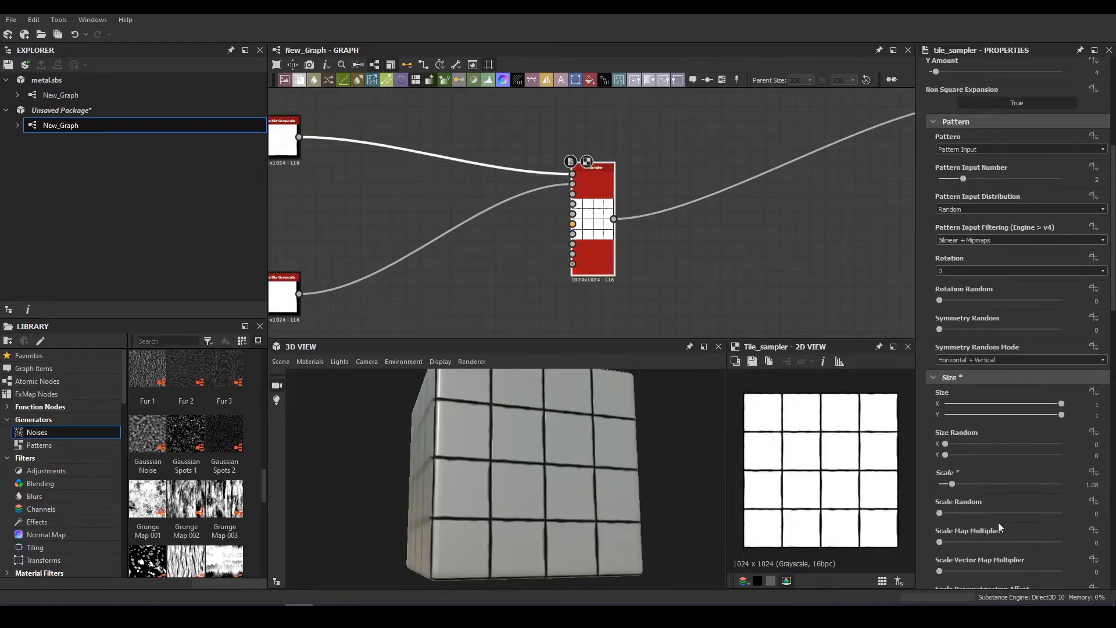
- Set the Tile Sampler's pattern Rotation Random to 1
scroll(831, 442, "up", 5)
scroll(980, 489, "down", 5)
scroll(977, 465, "up", 6)
left_click_drag(943, 335, 1062, 335)
scroll(834, 453, "down", 4)
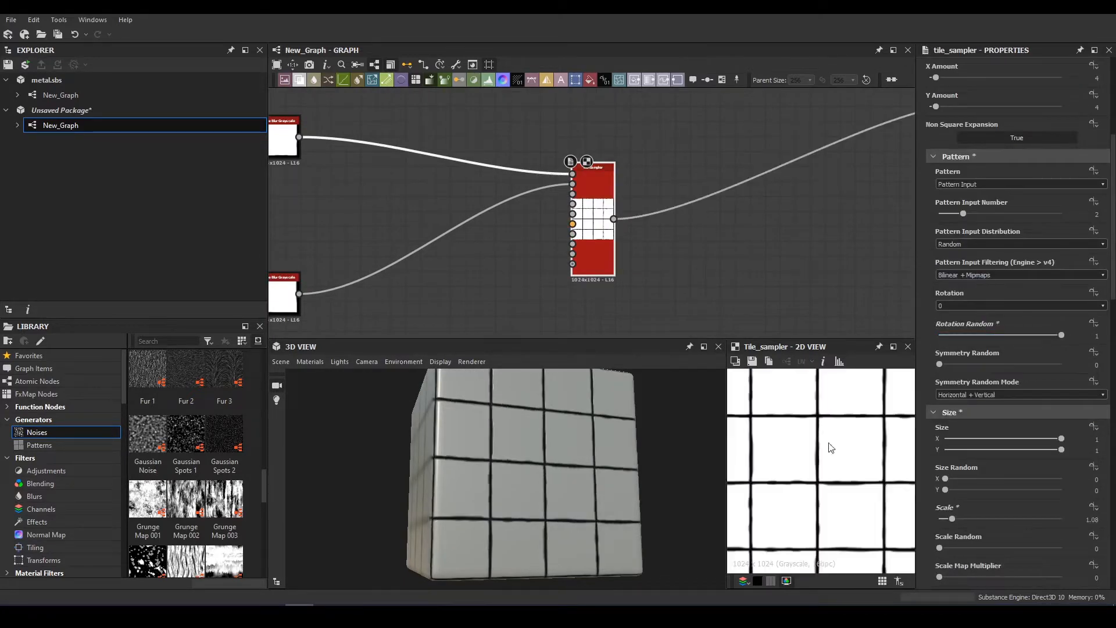
- Give the Tile Sampler a tile Rotation Random of 0.003 and a Scale Random of 0.07
scroll(952, 528, "down", 8)
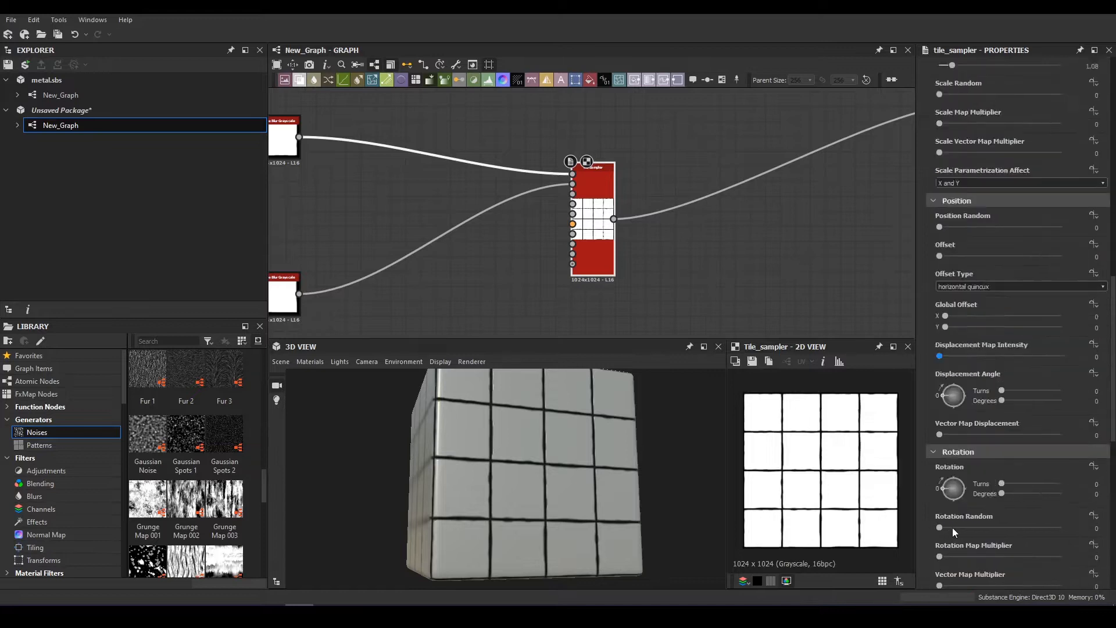
left_click_drag(939, 318, 941, 318)
left_click_drag(492, 447, 489, 508)
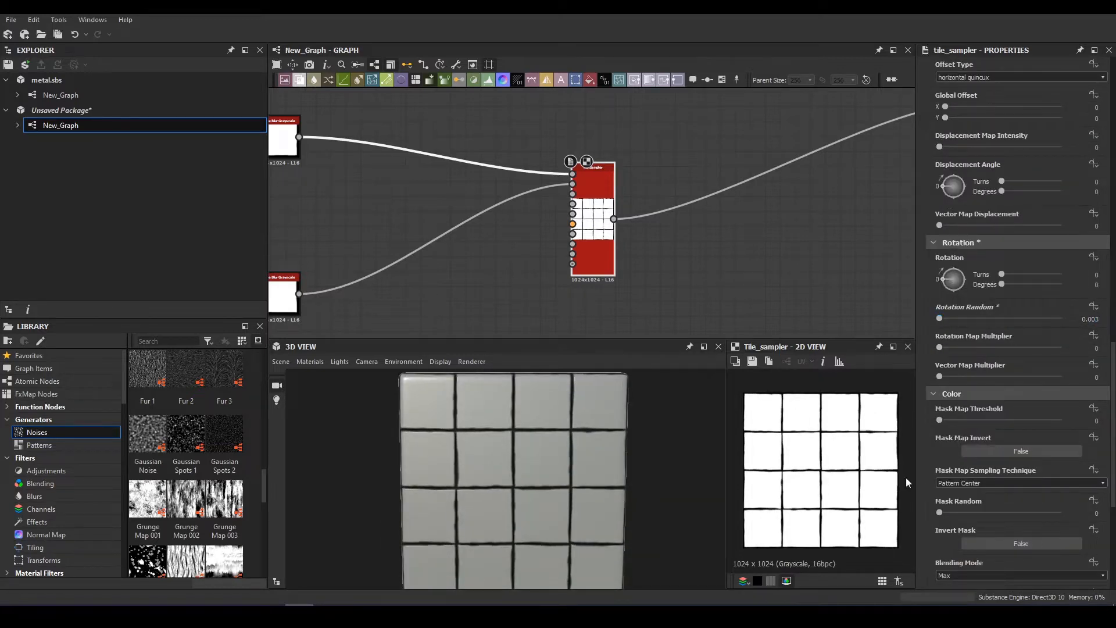
scroll(932, 203, "up", 8)
left_click_drag(940, 199, 947, 199)
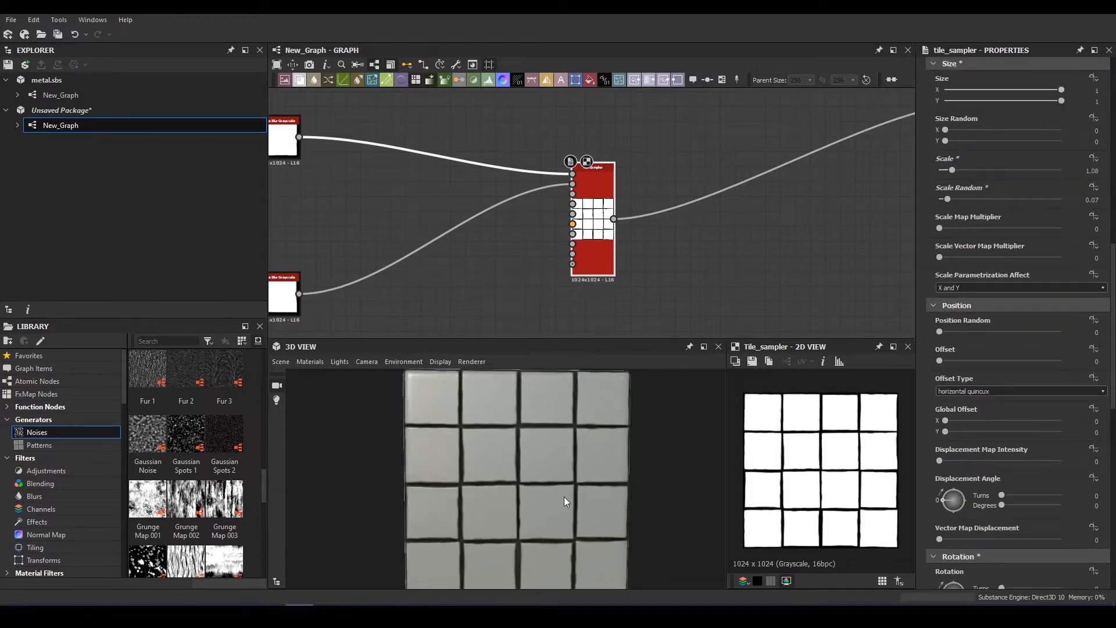
scroll(509, 487, "up", 5)
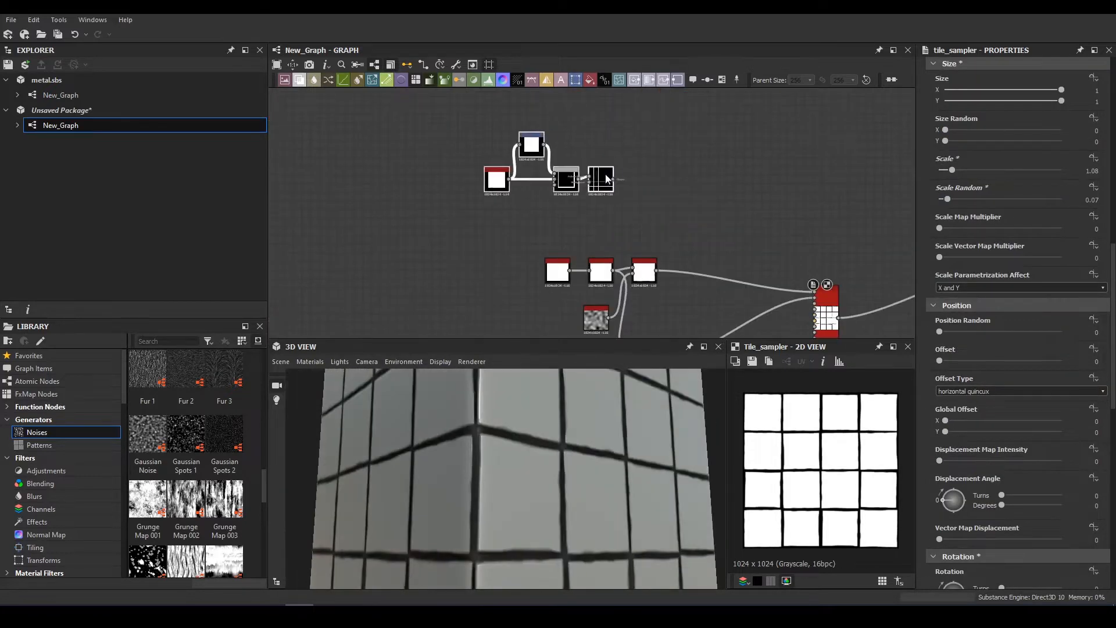
- Duplicate the polygon outline pattern nodes below the originals and adjust the copied polygon's curve and scale
left_click_drag(678, 283, 523, 157)
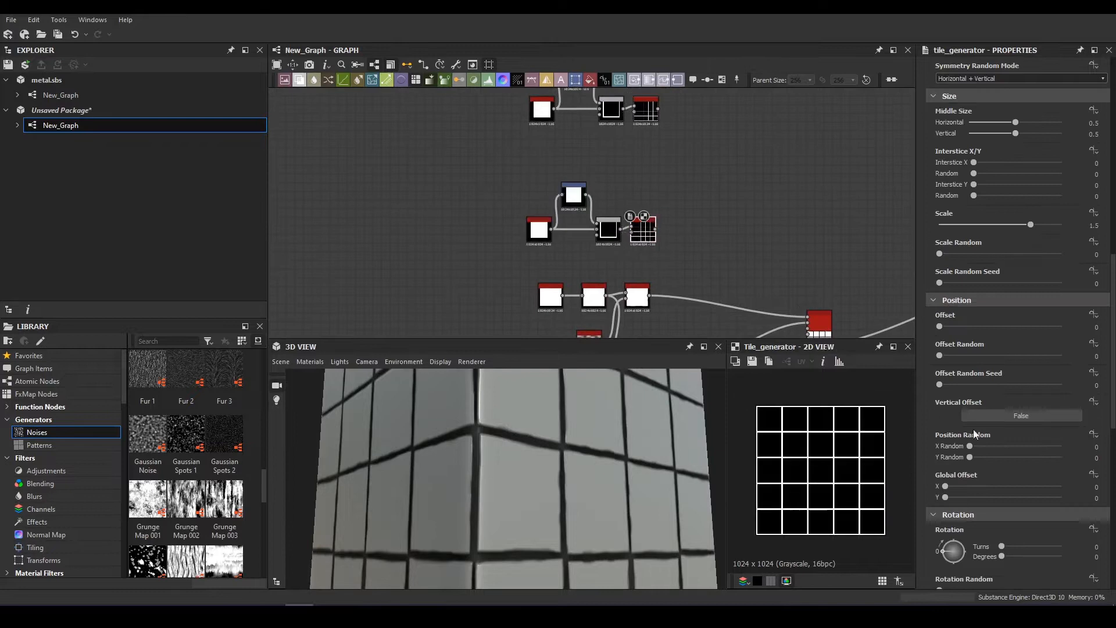
left_click(544, 238)
left_click_drag(995, 438, 1009, 439)
left_click_drag(930, 467, 965, 466)
key("ctrl+z")
left_click_drag(1033, 380, 1092, 388)
mouse_move(935, 351)
left_mouse_down()
mouse_move(947, 352)
mouse_move(934, 351)
left_mouse_up()
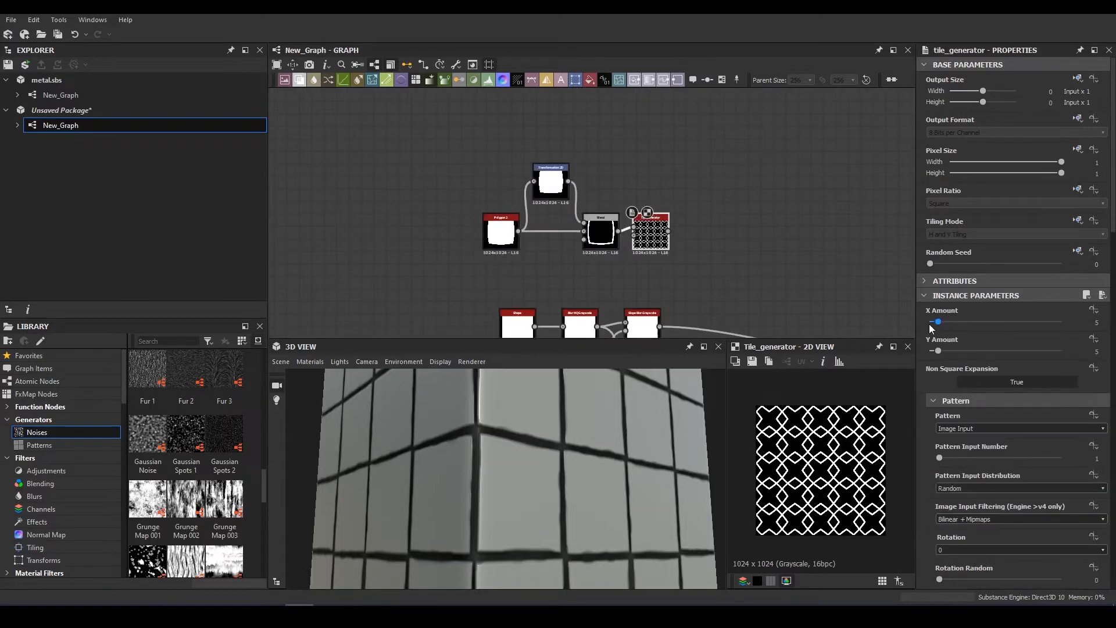
- Set the copied Tile Generator's X and Y amounts to 2
left_click(929, 323)
left_click(930, 352)
left_click(932, 322)
- Insert a Blend node after the upper Slope Blur Grayscale and connect the copied Tile Generator as its foreground
middle_click_drag(766, 276, 721, 176)
scroll(683, 197, "up", 2)
left_click(639, 241)
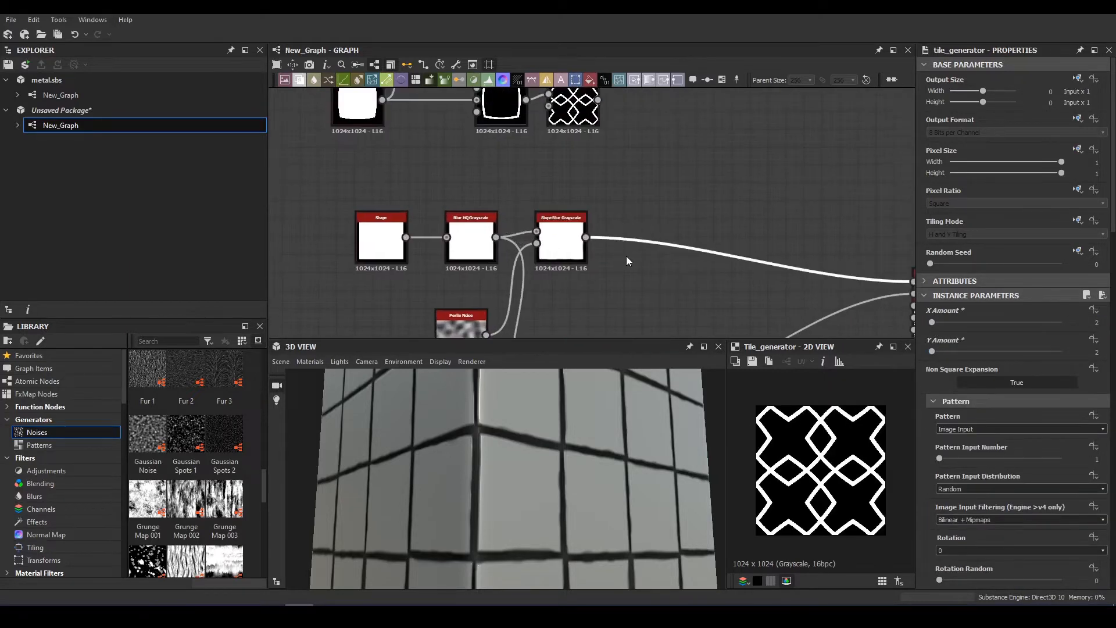
key("space")
left_click(663, 268)
left_click_drag(734, 273, 724, 216)
left_click_drag(716, 216, 599, 100)
scroll(954, 338, "down", 2)
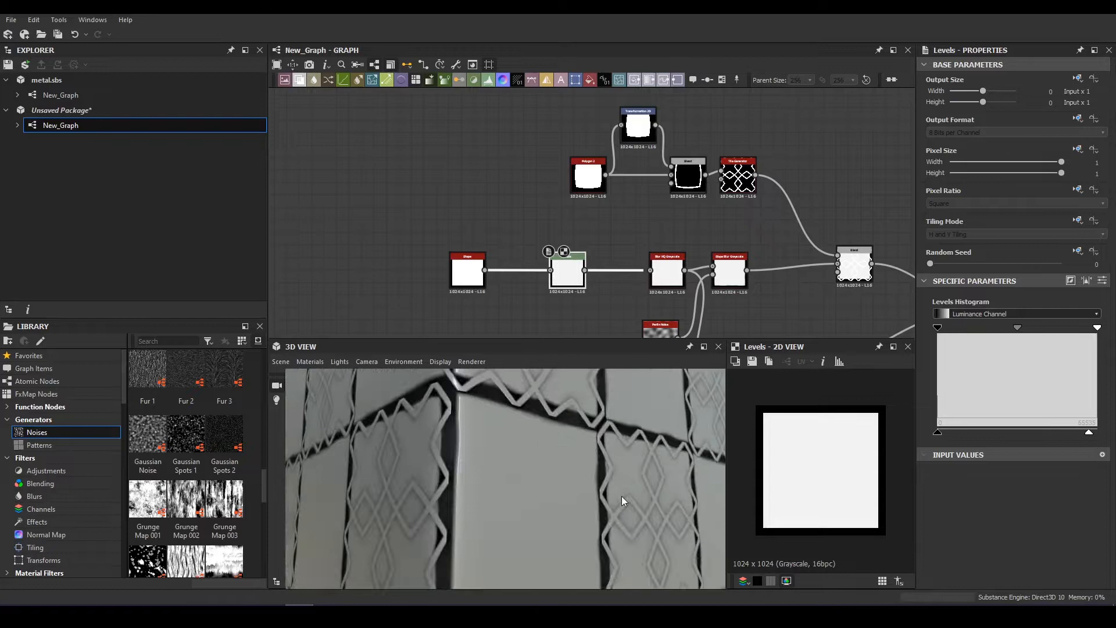
- Examine the raised pattern on the 3D cube's tiles and select the Blend node
left_click_drag(622, 497, 529, 518)
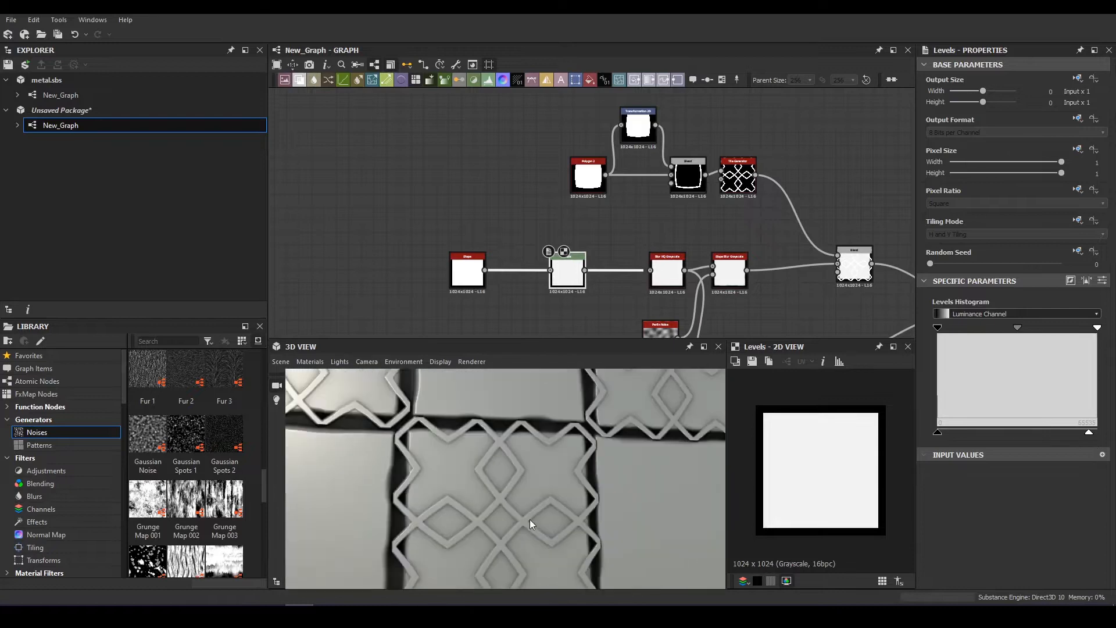
scroll(720, 271, "up", 2)
scroll(469, 480, "down", 5)
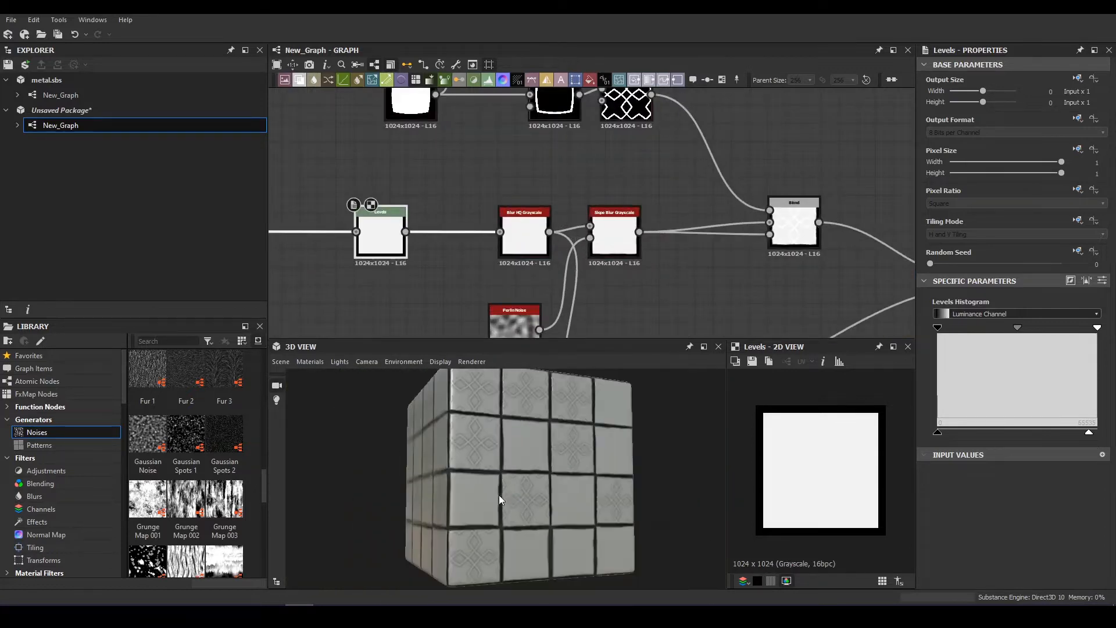
left_click(794, 220)
key("f")
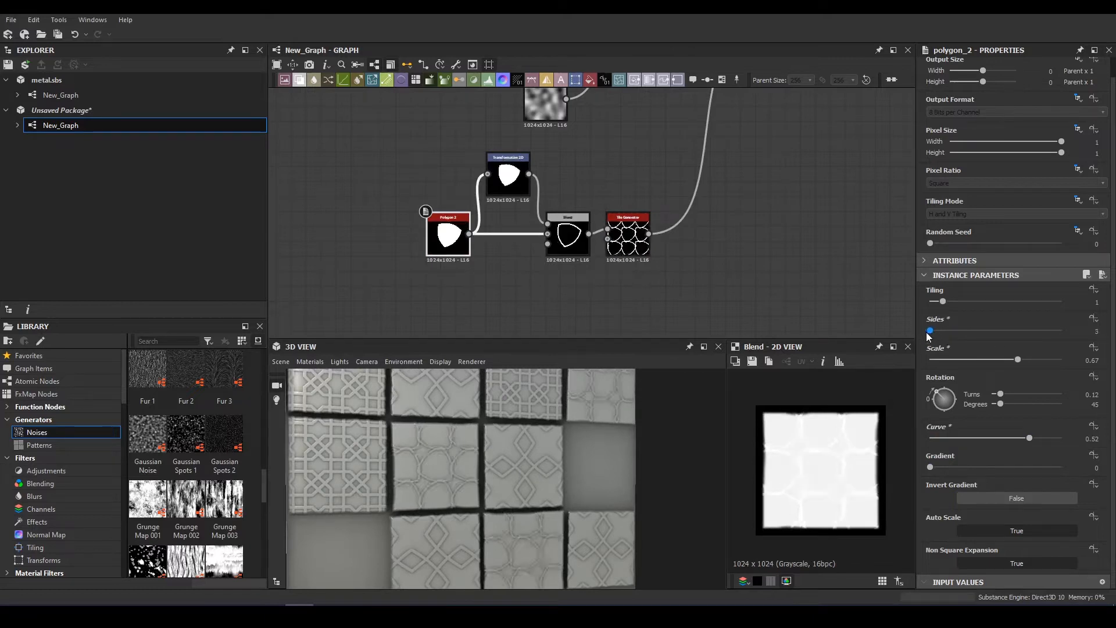
- Set the lowest polygon to 5 sides and its Tile Generator's X and Y amounts to 2
left_click_drag(930, 331, 938, 330)
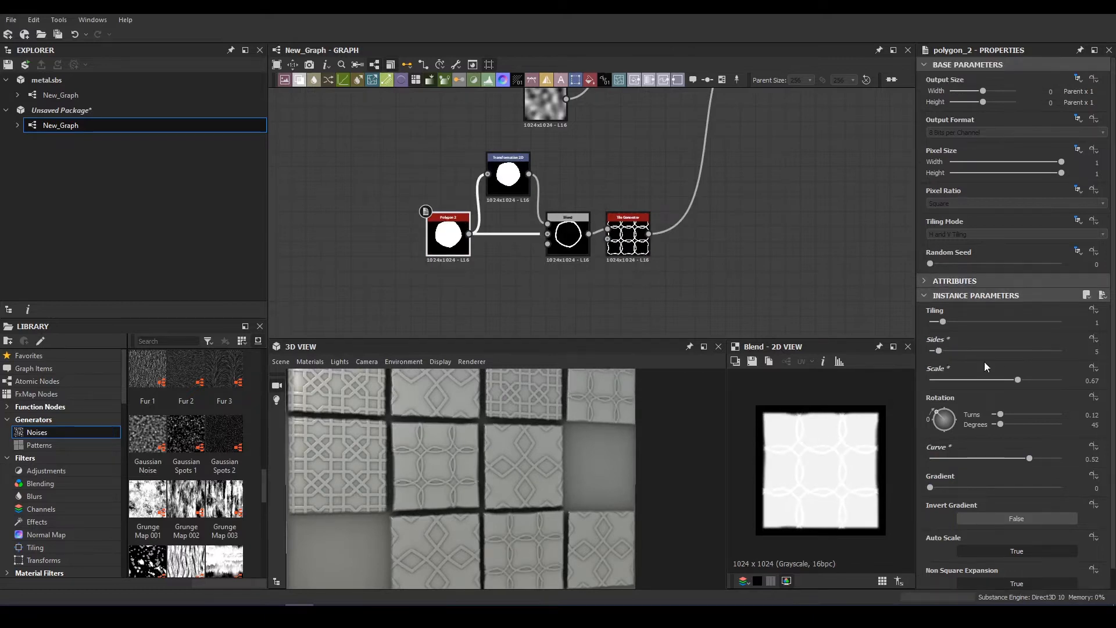
left_click(637, 242)
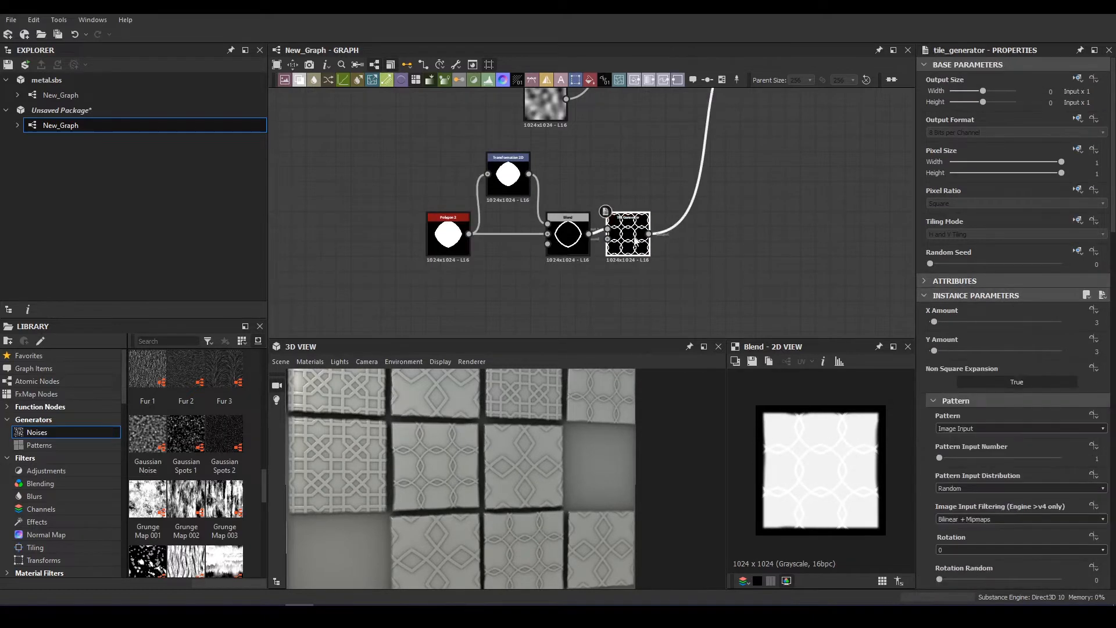
left_click_drag(934, 351, 932, 350)
left_click_drag(523, 512, 572, 454)
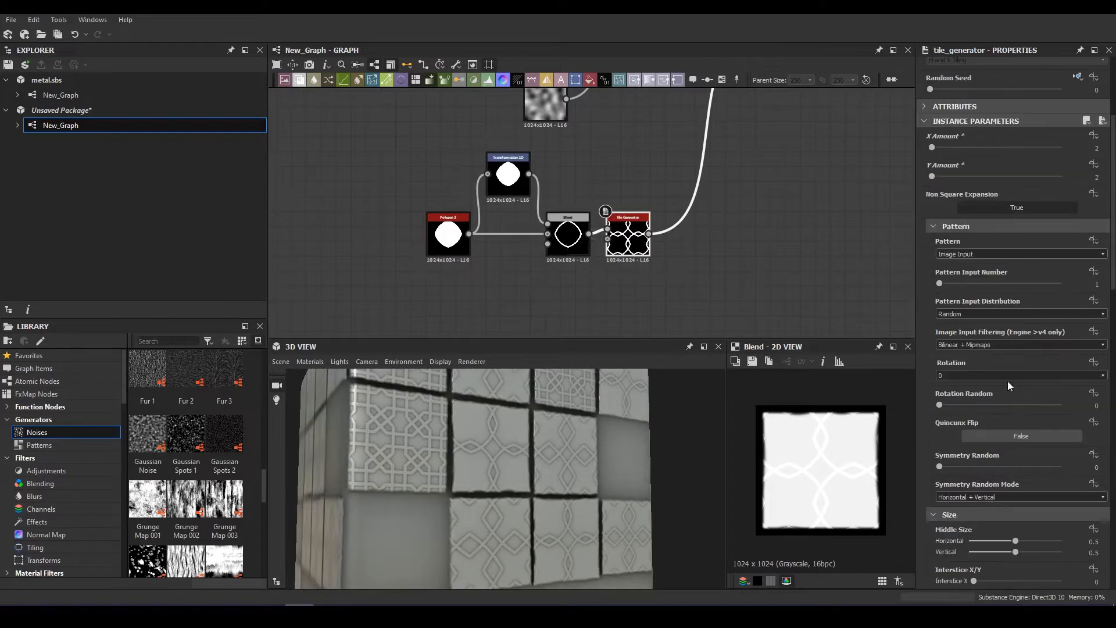
- Adjust the lowest Tile Generator's pattern scale and the scale of the polygon that feeds it
scroll(1008, 381, "down", 3)
left_click_drag(1061, 469, 1101, 493)
left_click(448, 234)
left_click_drag(1018, 359, 1072, 394)
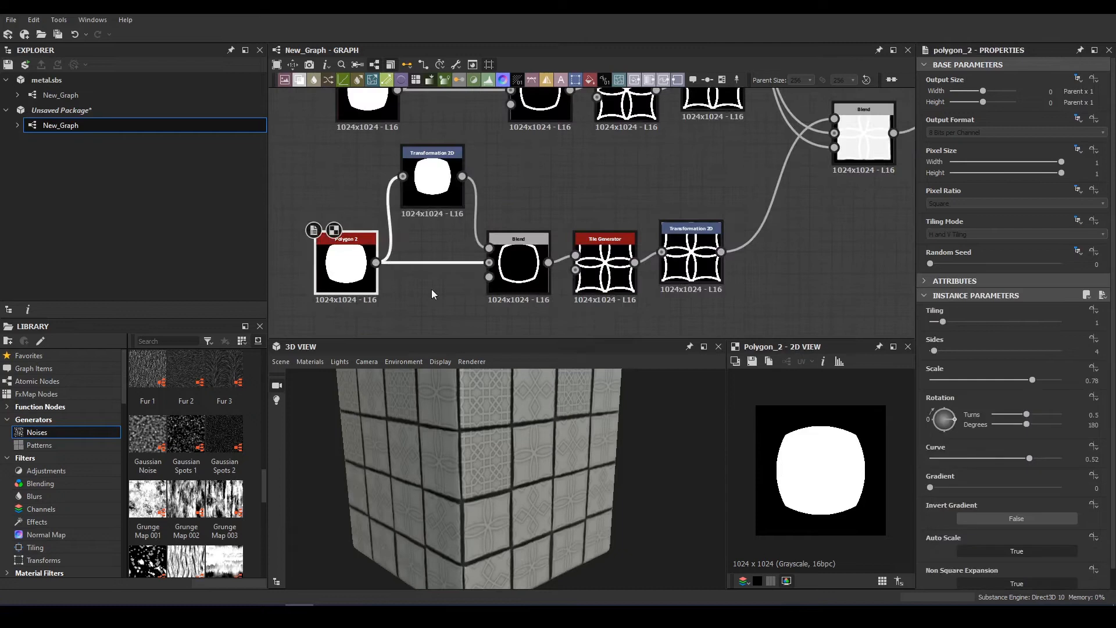
- Set the lowest polygon to 6 sides with curve -0.48, and its Tile Generator to scale 2 and 90 degrees rotation
left_click_drag(1030, 459, 964, 458)
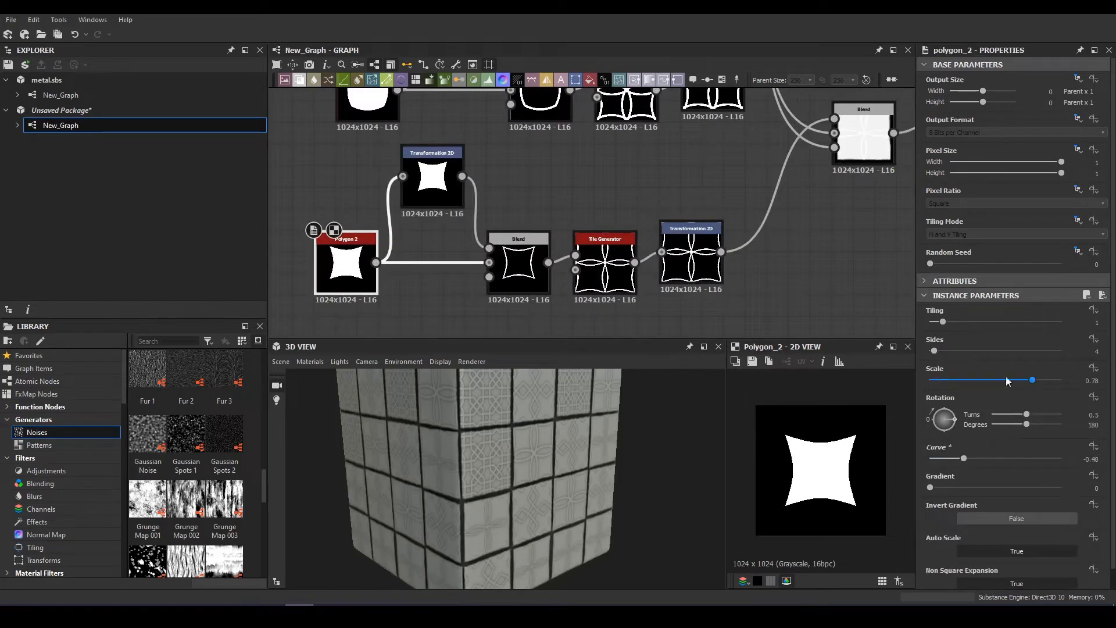
left_click_drag(935, 350, 943, 350)
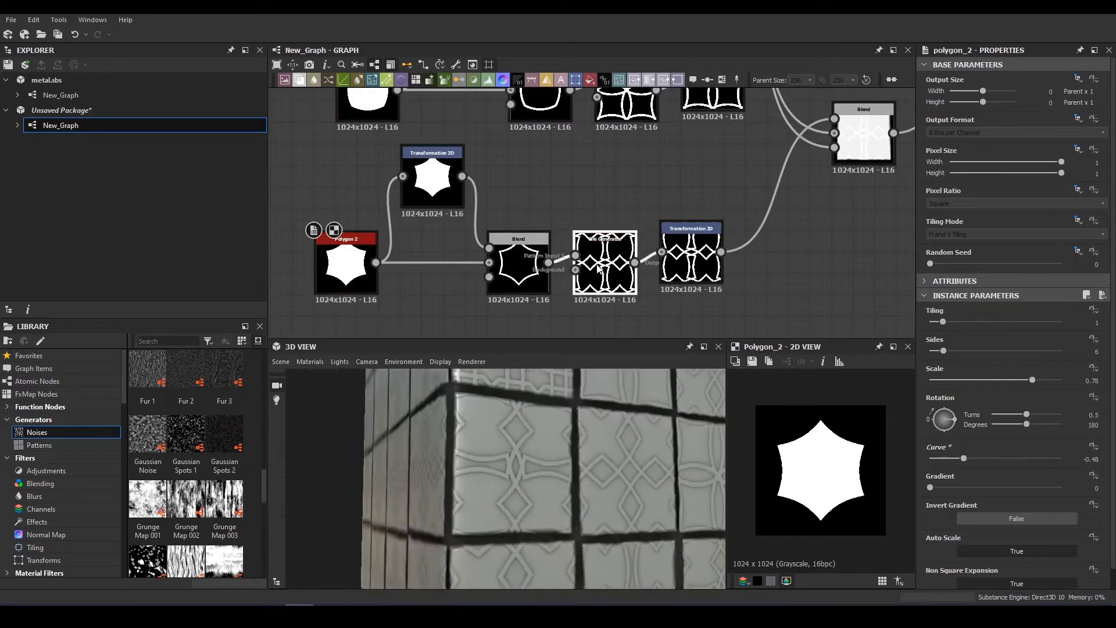
left_click(597, 269)
scroll(1000, 349, "down", 6)
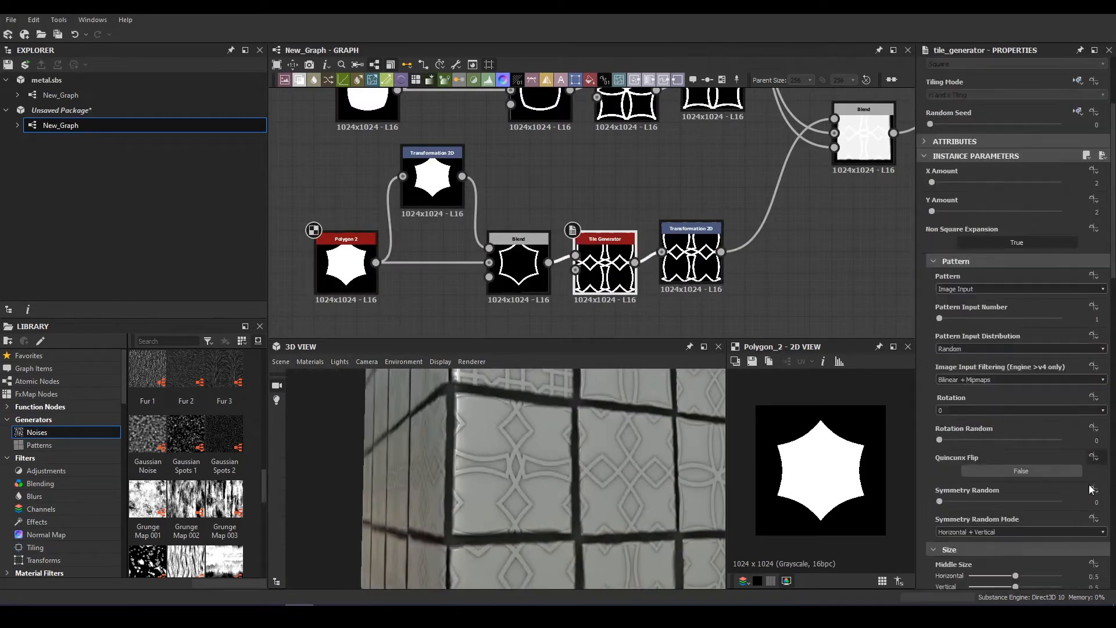
left_click_drag(987, 503, 1059, 518)
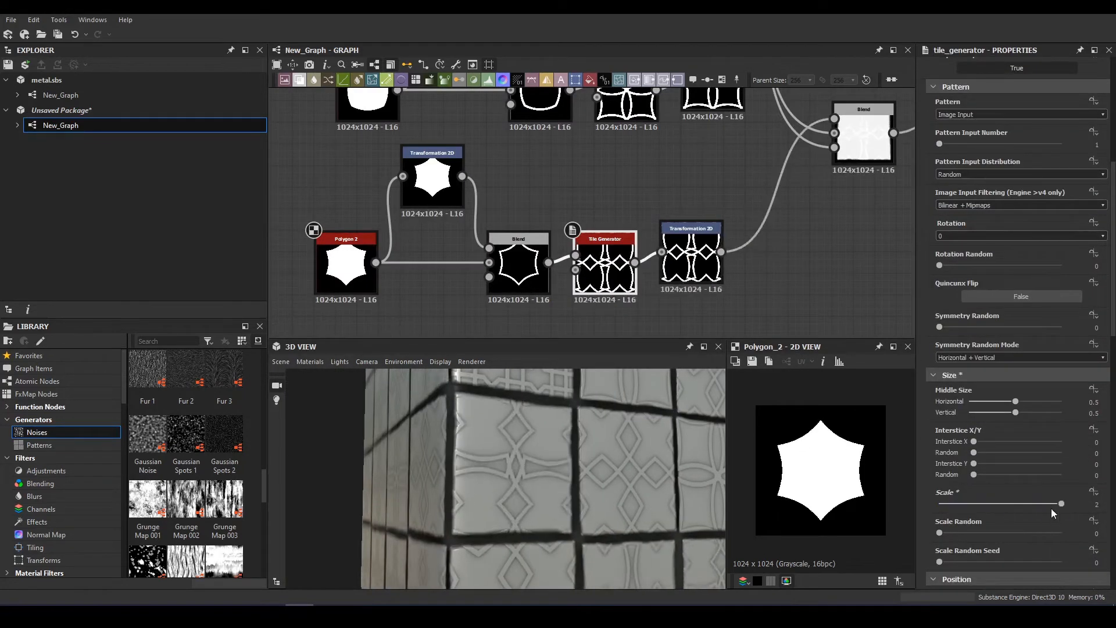
scroll(1012, 541, "down", 5)
left_click_drag(959, 521, 968, 499)
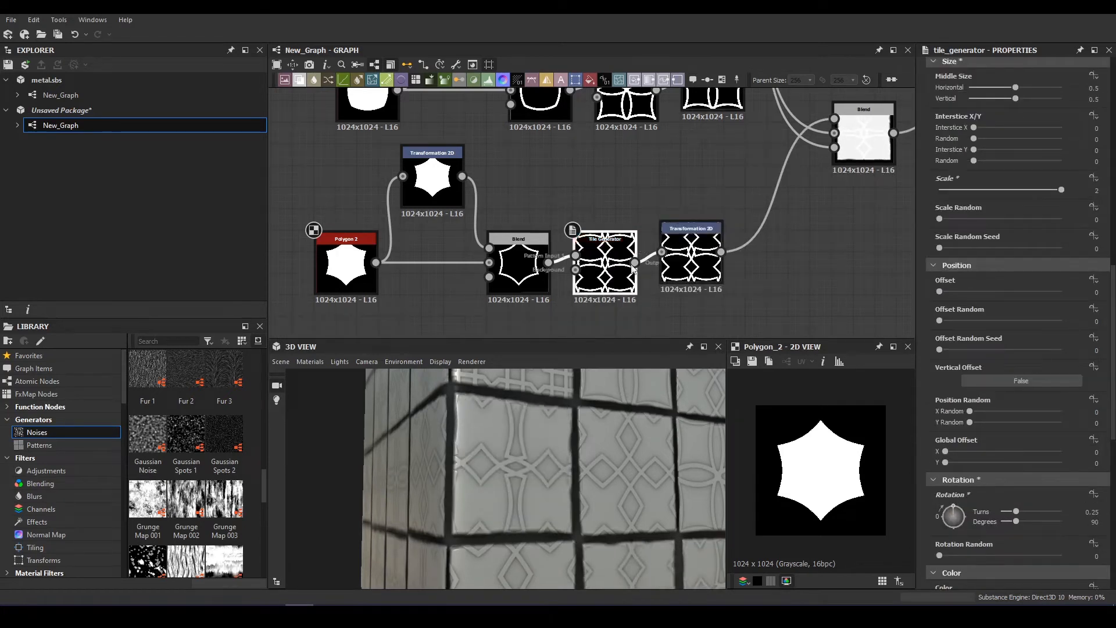
- Reshape the lowest polygon into a smaller octagon with curve -0.02 and adjust its rotation
left_click(511, 255)
left_click(346, 262)
left_click_drag(962, 439, 994, 438)
left_click_drag(943, 330, 957, 330)
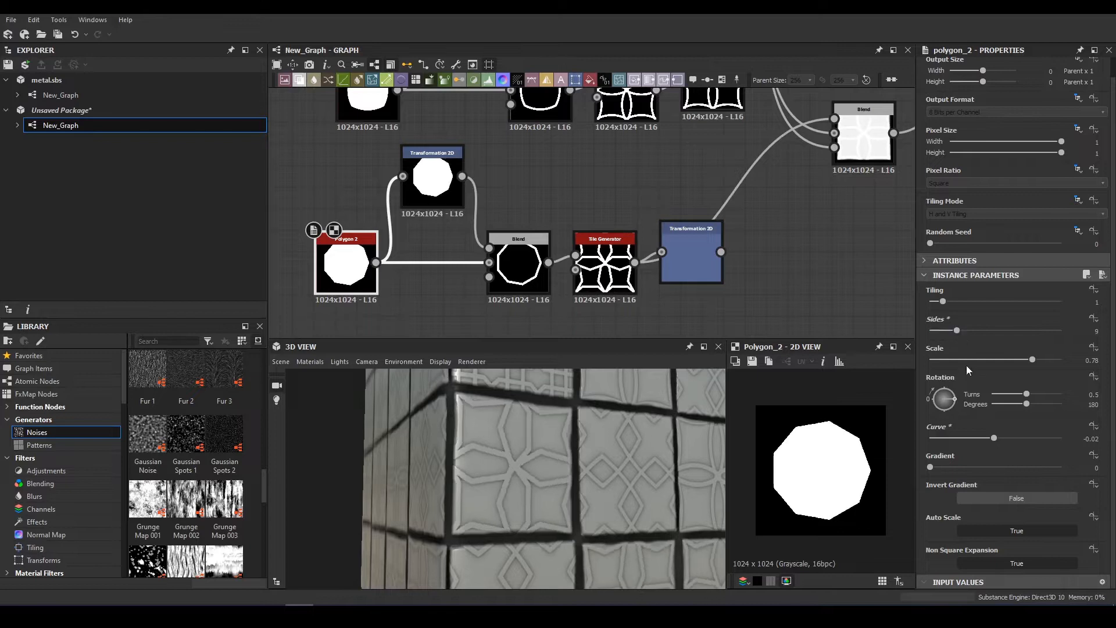
left_click_drag(1032, 360, 952, 330)
left_click_drag(989, 359, 1019, 367)
left_click(951, 391)
left_click(697, 255)
left_click_drag(511, 465, 558, 470)
scroll(558, 471, "down", 3)
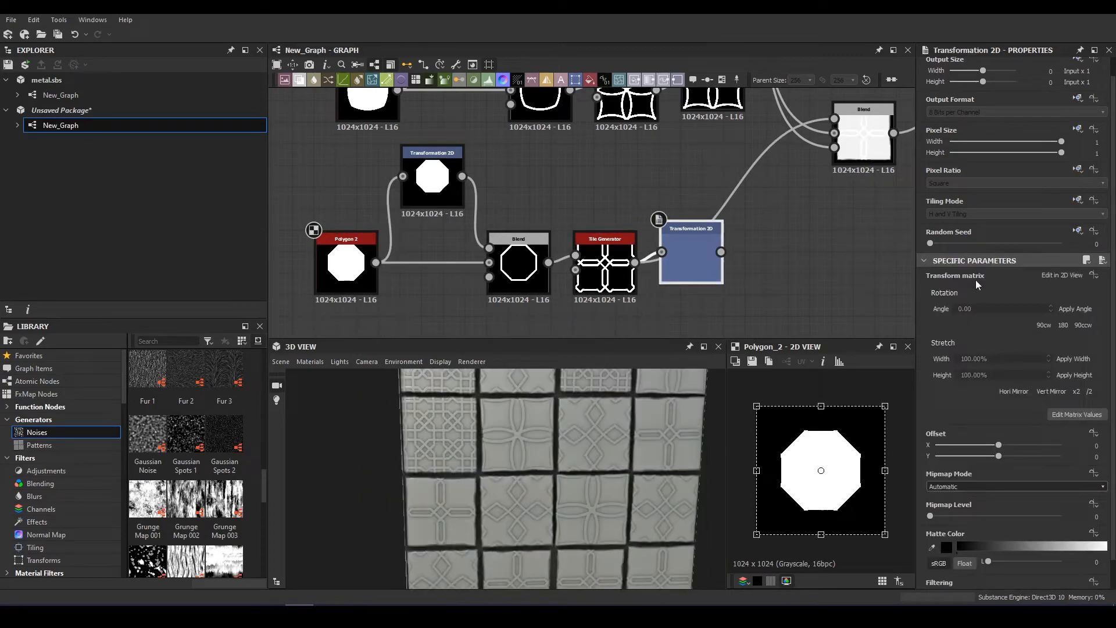
scroll(963, 438, "down", 1)
left_click(346, 262)
left_click_drag(995, 438, 948, 438)
key("ctrl+z")
- Fine-tune the lowest Tile Generator's parameters for the octagon lattice pattern
left_click(615, 273)
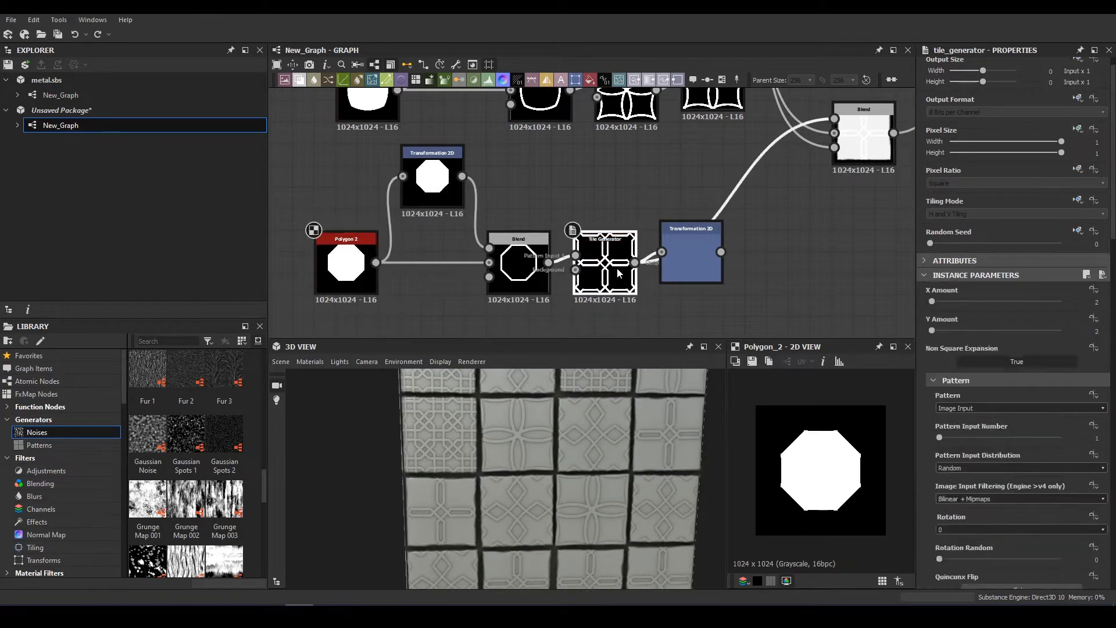
scroll(1013, 468, "down", 4)
mouse_move(1023, 518)
left_mouse_down()
mouse_move(1006, 518)
mouse_move(1047, 519)
mouse_move(1011, 524)
left_mouse_up()
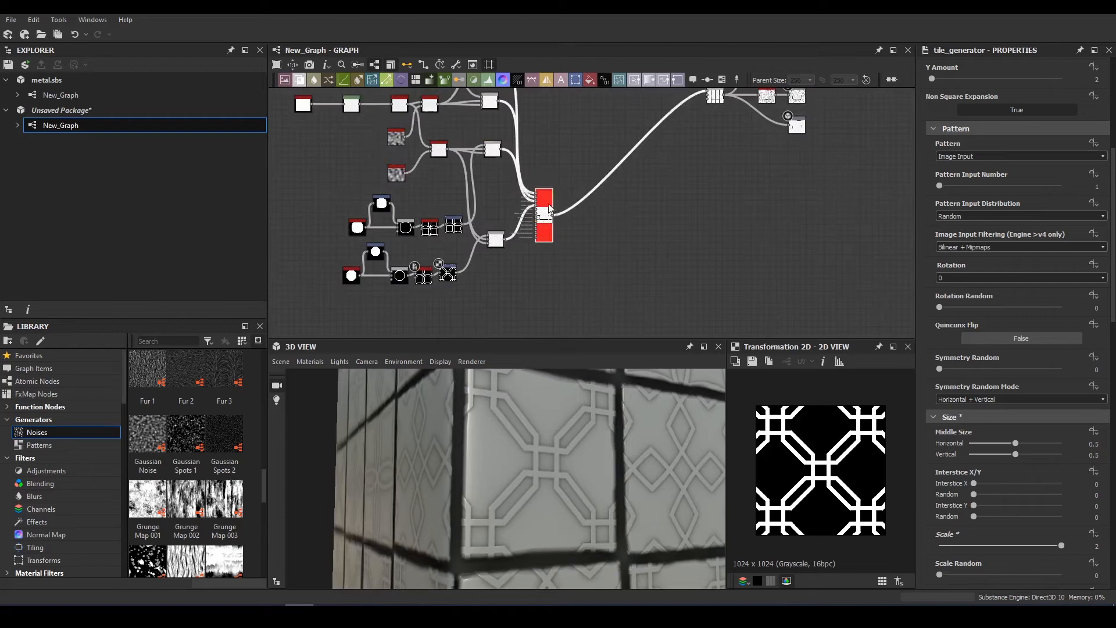
- Preview the Tile Sampler and add a Levels node from its output, inverted into a white grout mask
double_click(549, 208)
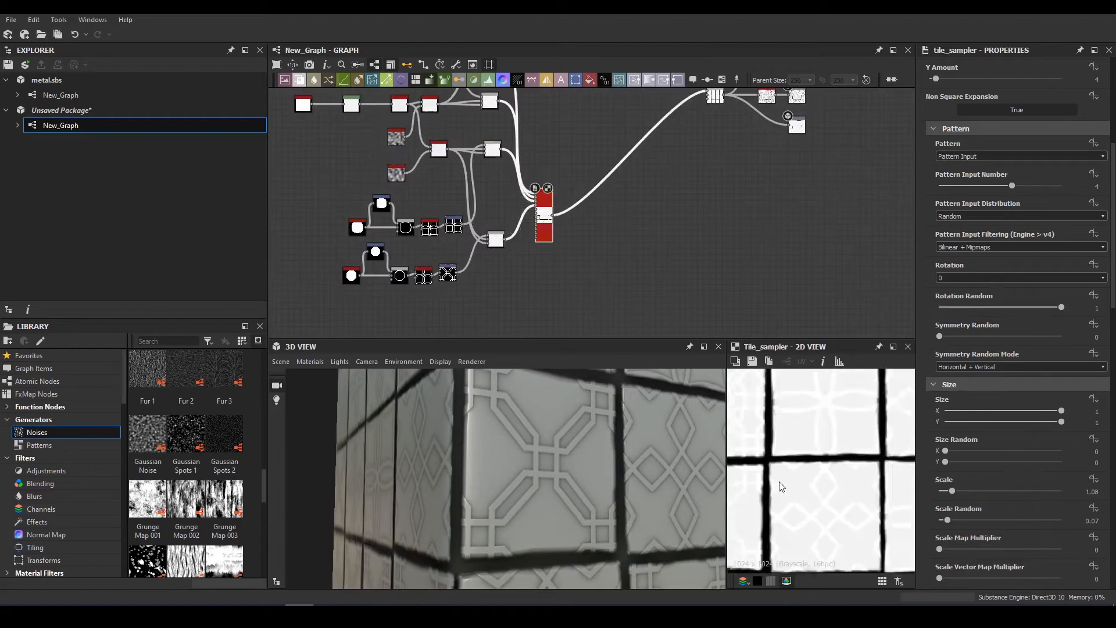
middle_click_drag(780, 486, 776, 479)
scroll(568, 236, "up", 2)
key("space")
type("lev")
key("Return")
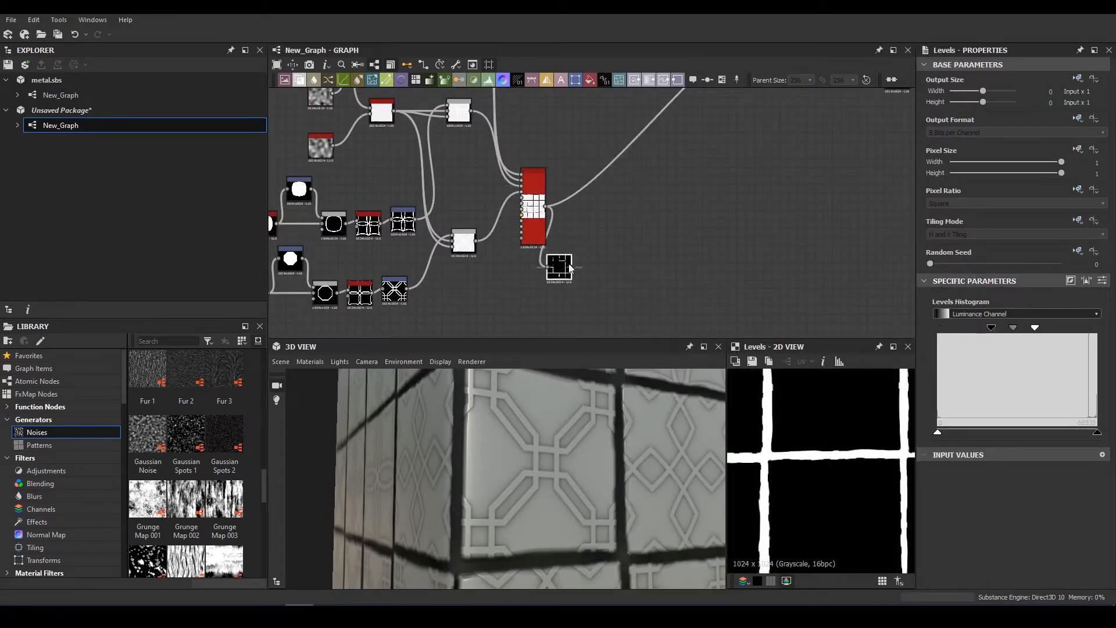
- Chain a Blur with intensity 0.09 and a Blur HQ Grayscale with intensity 2.33 after the grout mask Levels
key("space")
type("bl")
left_click(583, 277)
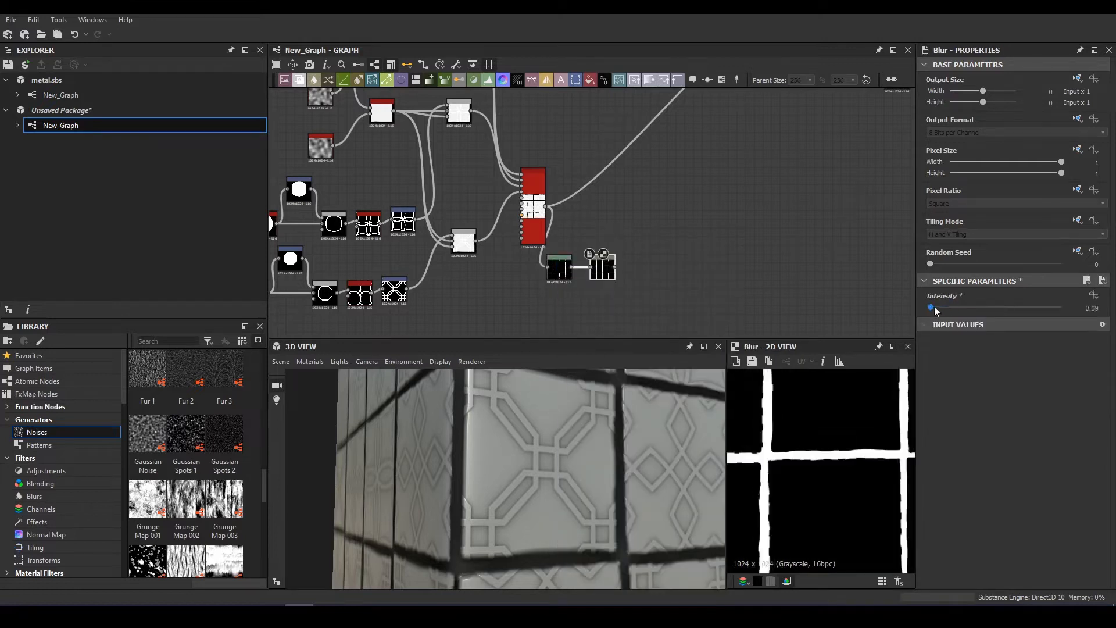
key("space")
type("bl")
left_click(659, 323)
left_click(943, 323)
- Insert a Blend node into the connection leaving the Tile Sampler
middle_click_drag(608, 255, 495, 284)
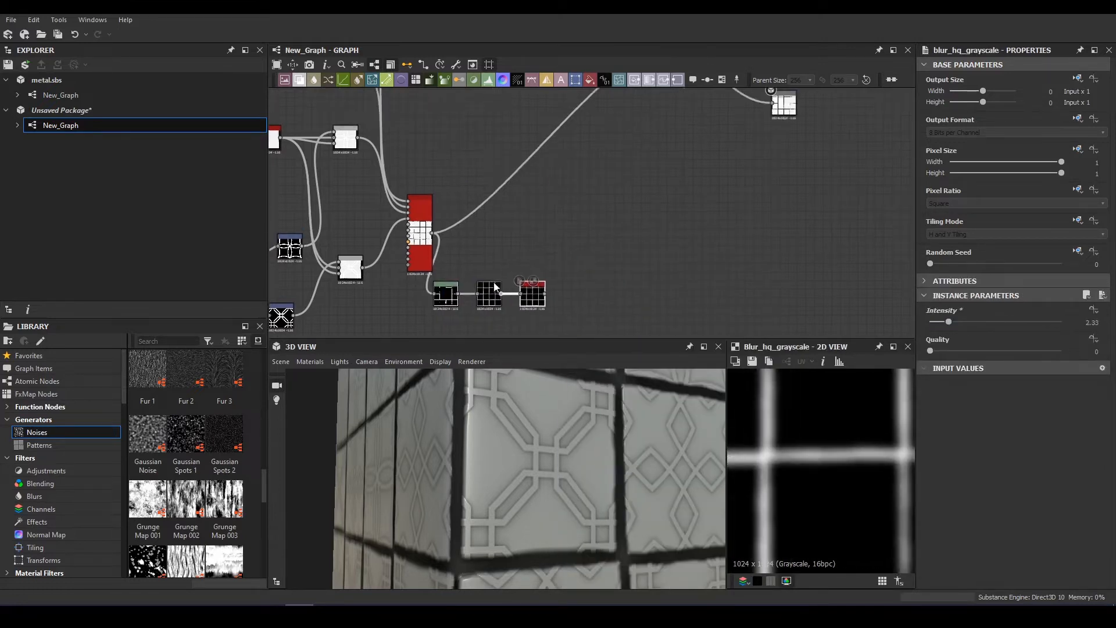
scroll(489, 237, "up", 1)
left_click(502, 207)
key("space")
type("bl")
left_click(525, 231)
- Add a Slope Blur Grayscale after the Blur HQ Grayscale and lower its intensity
scroll(504, 284, "up", 2)
key("space")
type("slope")
left_click(575, 256)
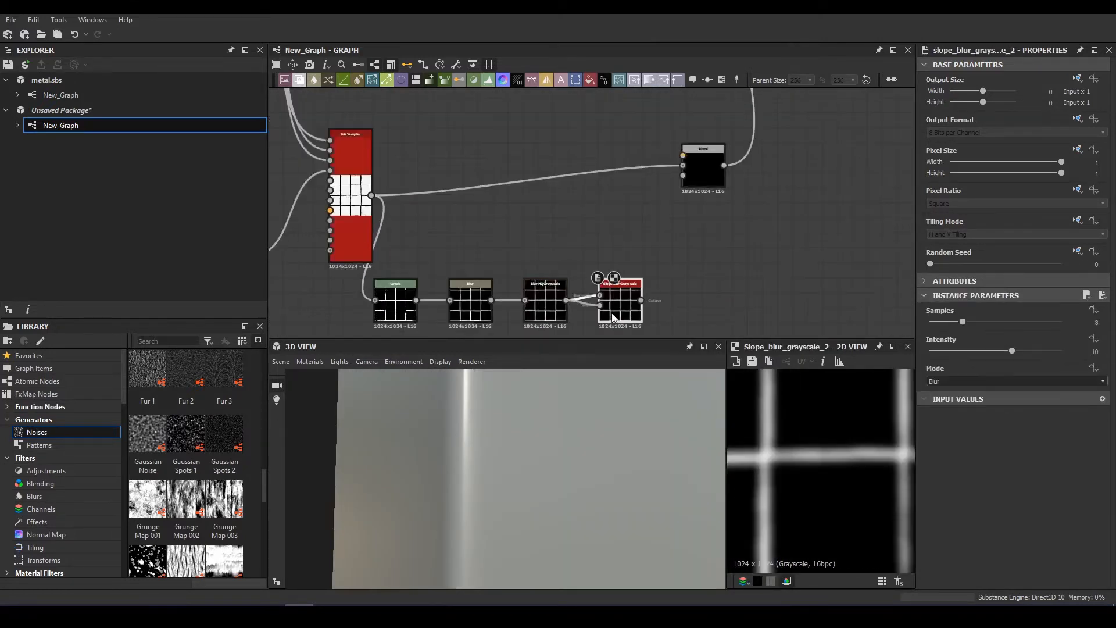
left_click_drag(1011, 351, 934, 361)
- Connect the Slope Blur Grayscale as the Blend's foreground and set the blending mode to Max (Lighten)
scroll(948, 381, "down", 1)
left_click_drag(641, 300, 683, 156)
double_click(701, 166)
scroll(971, 335, "down", 5)
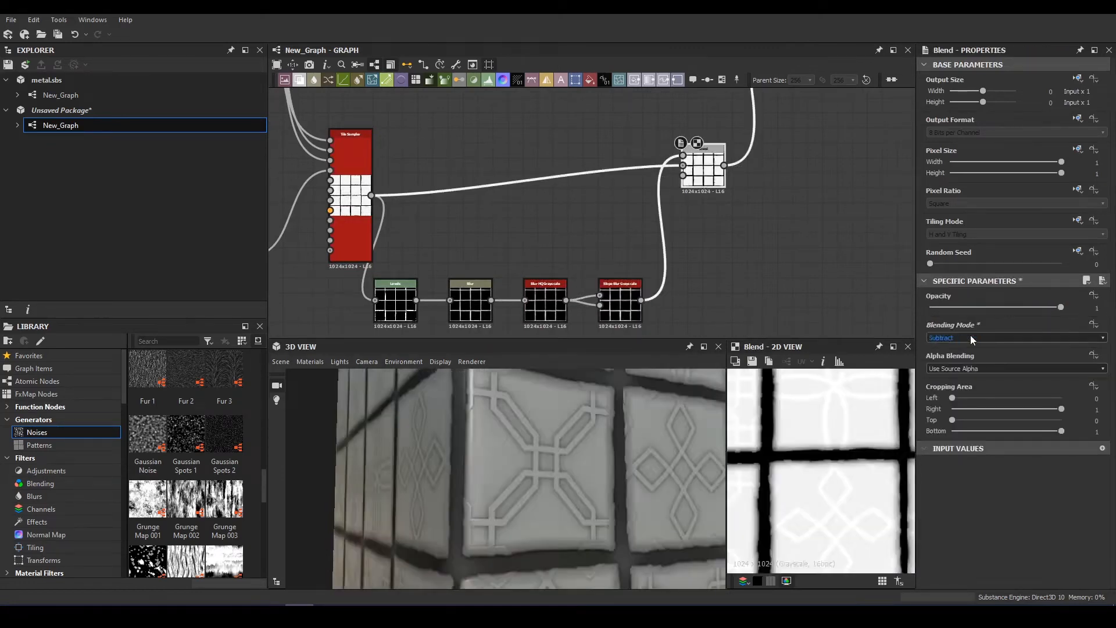
left_click_drag(669, 430, 509, 316)
- Insert a Curve node between the Slope Blur Grayscale and the Blend, and bend its profile with an added point
left_click(661, 232)
key("space")
type("cu")
left_click(743, 264)
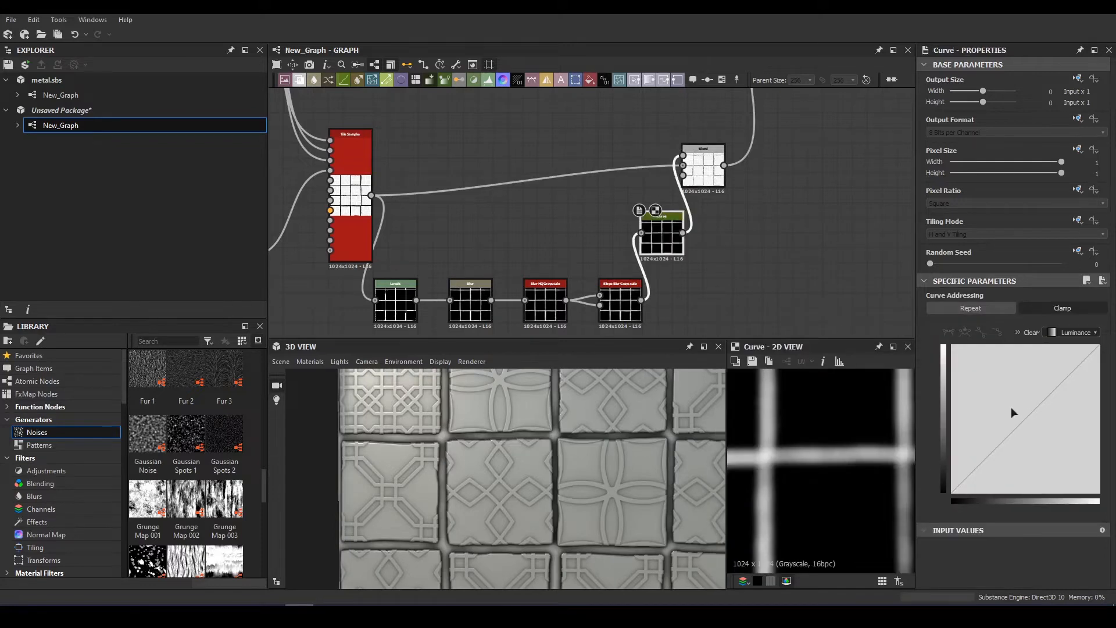
double_click(1024, 420)
left_click_drag(1039, 415, 1059, 391)
left_click_drag(1025, 418, 992, 401)
double_click(703, 166)
- Insert a Levels node between the Tile Sampler and the Blend and lower its output white level
scroll(594, 166, "up", 2)
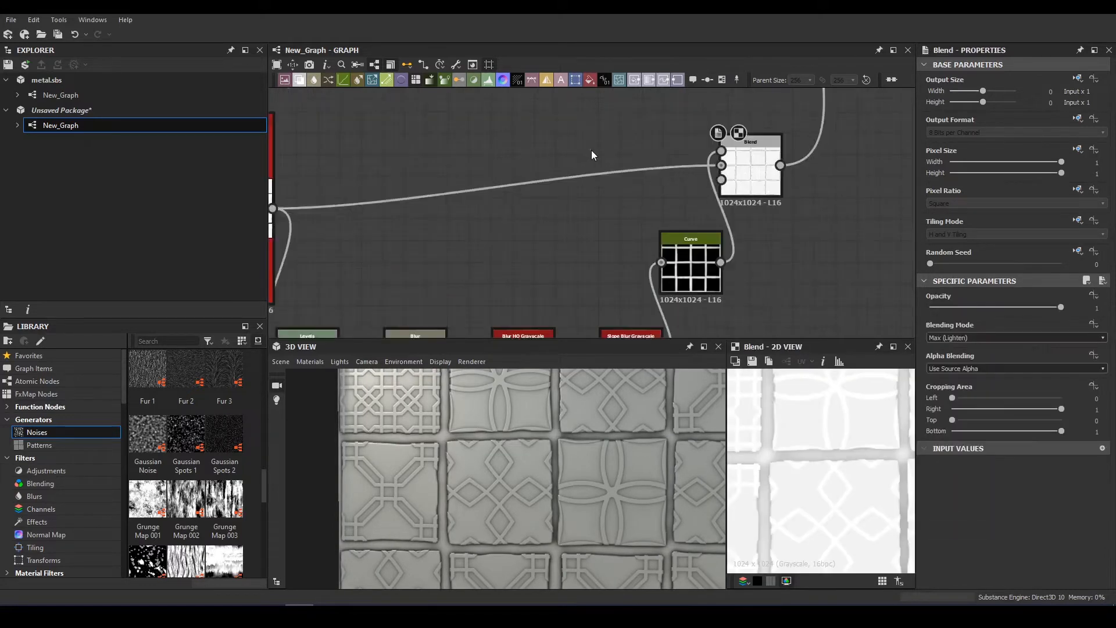
left_click(593, 174)
key("space")
type("le")
key("Return")
mouse_move(938, 432)
left_mouse_down()
mouse_move(973, 438)
mouse_move(937, 439)
left_mouse_up()
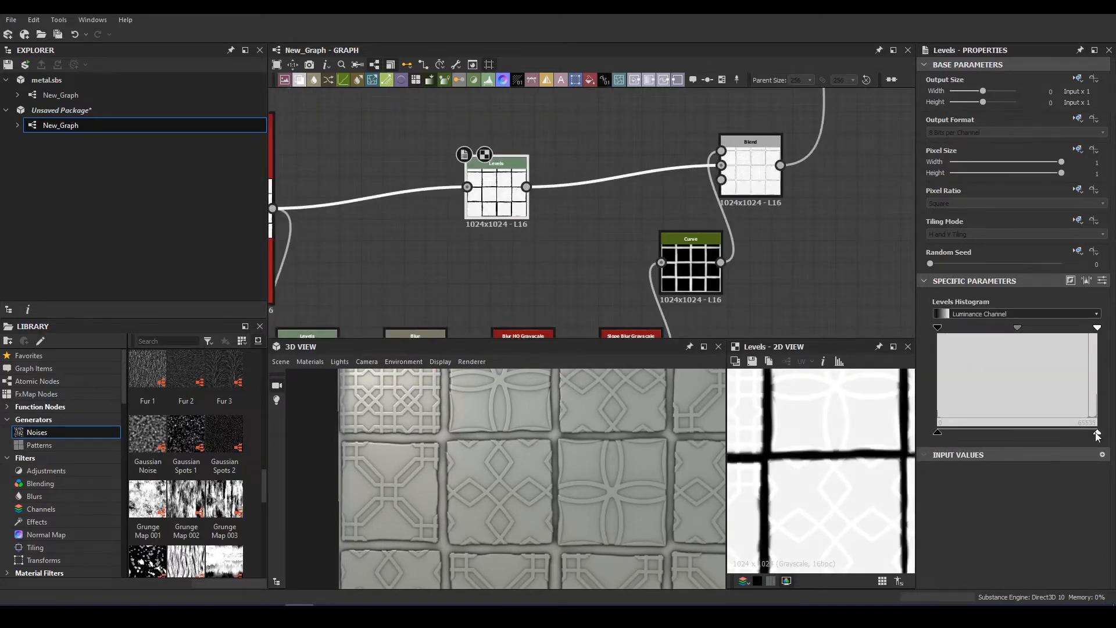
left_click_drag(1096, 433, 1054, 434)
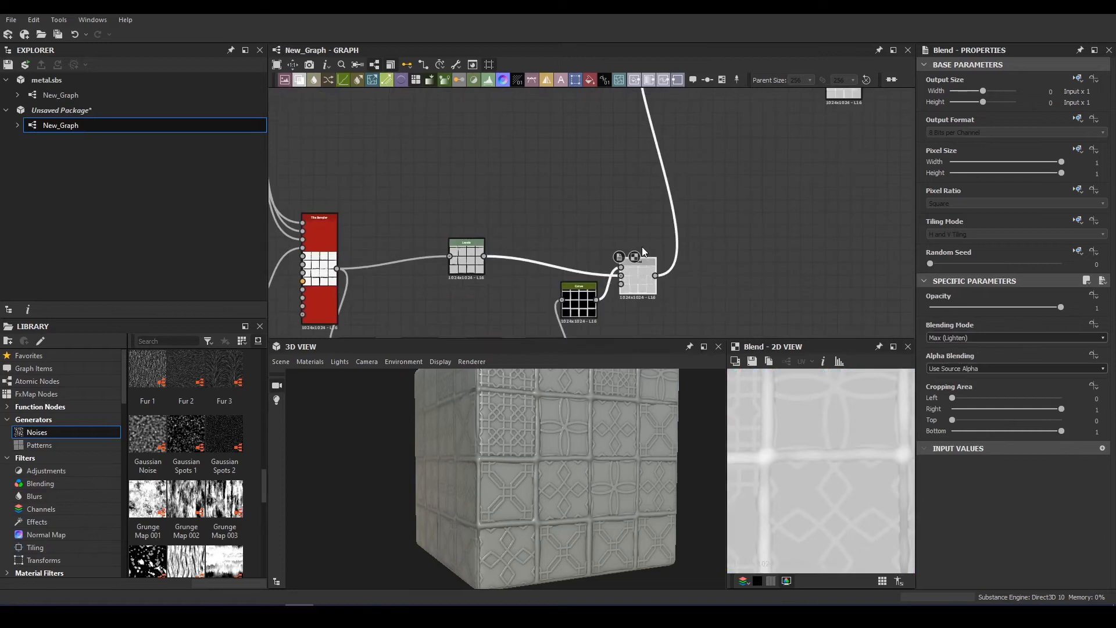
- Move the Curve node below the grout mask chain and insert a Blend node after it
middle_click_drag(564, 302, 602, 181)
left_click_drag(610, 167, 625, 285)
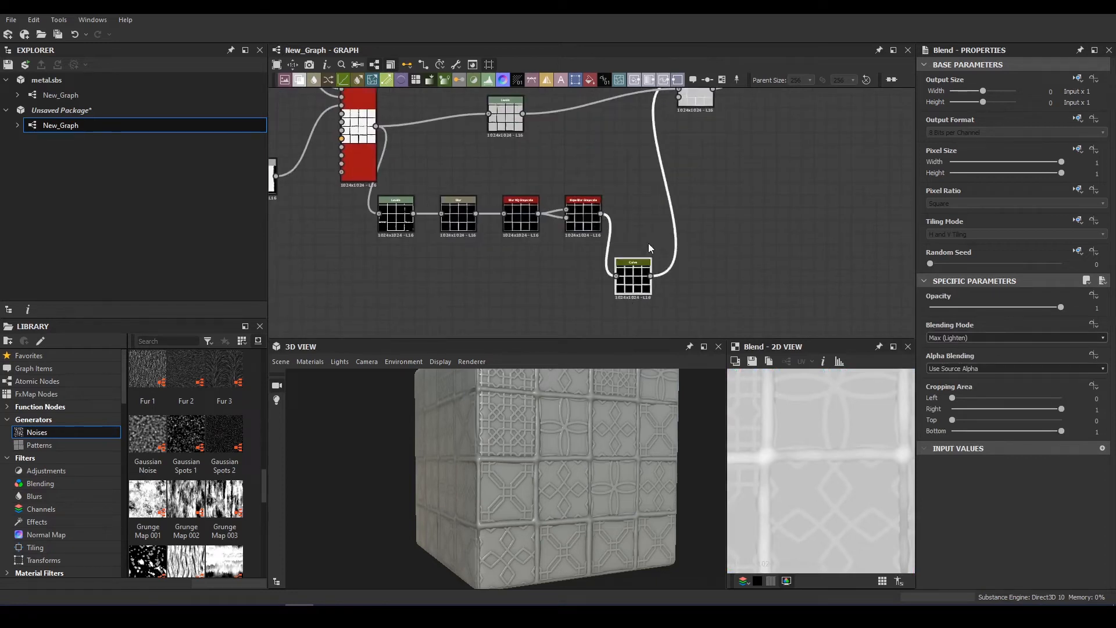
left_click(673, 239)
key("space")
key("Return")
left_click_drag(665, 180, 706, 182)
- Add a BnW Spots 2 noise node next to the new grout Blend
left_click(634, 163)
key("space")
type("spo")
key("Down")
key("Down")
key("Return")
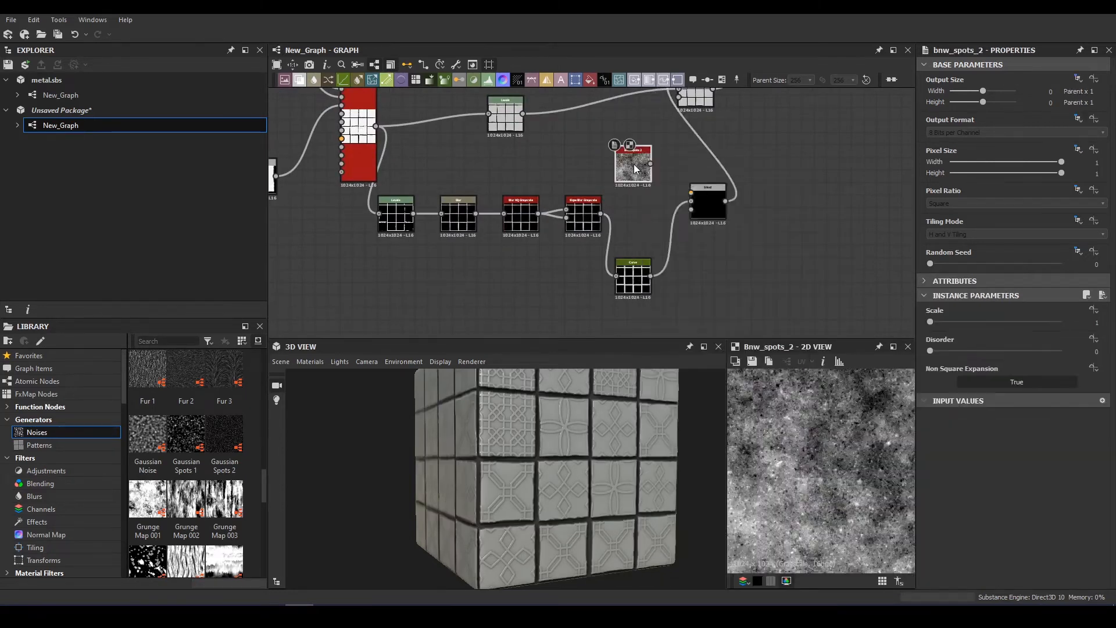
- Connect BnW Spots 2 as the grout Blend's foreground and open the blending mode choices
scroll(638, 171, "up", 4)
left_click_drag(677, 145, 822, 249)
double_click(854, 278)
middle_click_drag(855, 278, 710, 254)
left_click(941, 337)
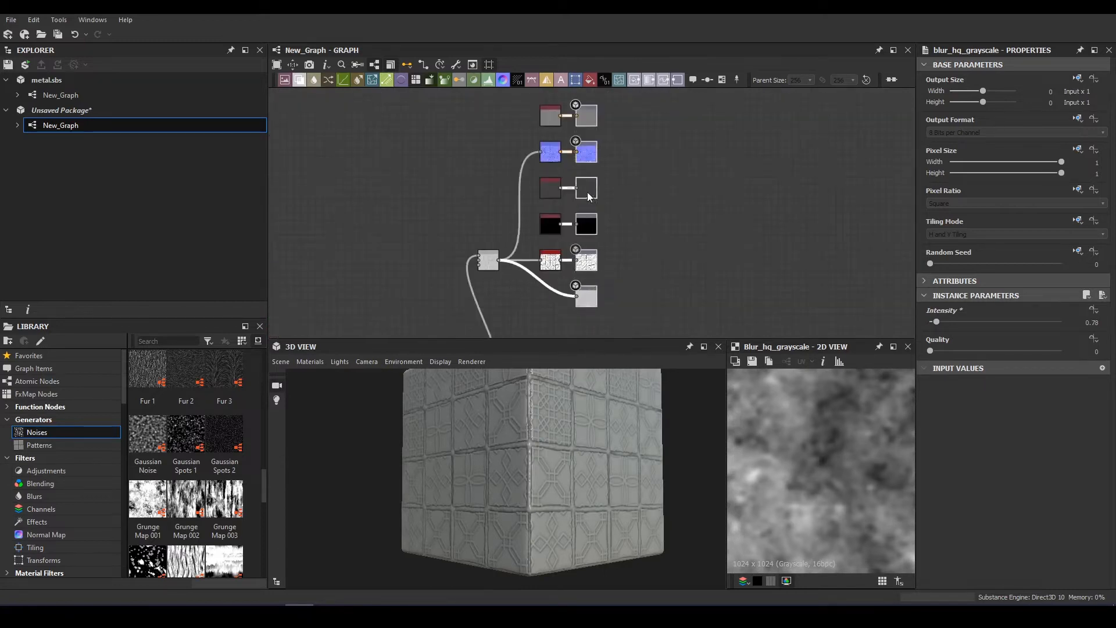
- Add a Curvature Smooth node and feed it from the Normal node's output
scroll(595, 173, "up", 3)
key("space")
type("hi")
left_click(563, 194)
key("space")
type("cu")
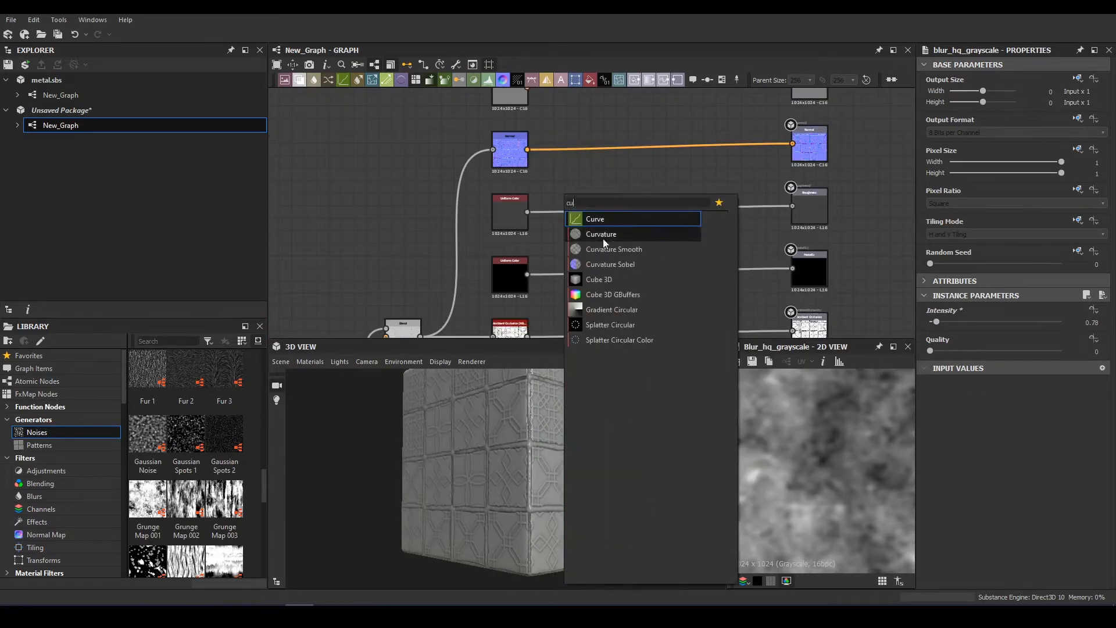
left_click(602, 250)
left_click_drag(527, 150, 549, 200)
- Add a Blend node beside the ornament pattern's Levels node
key("space")
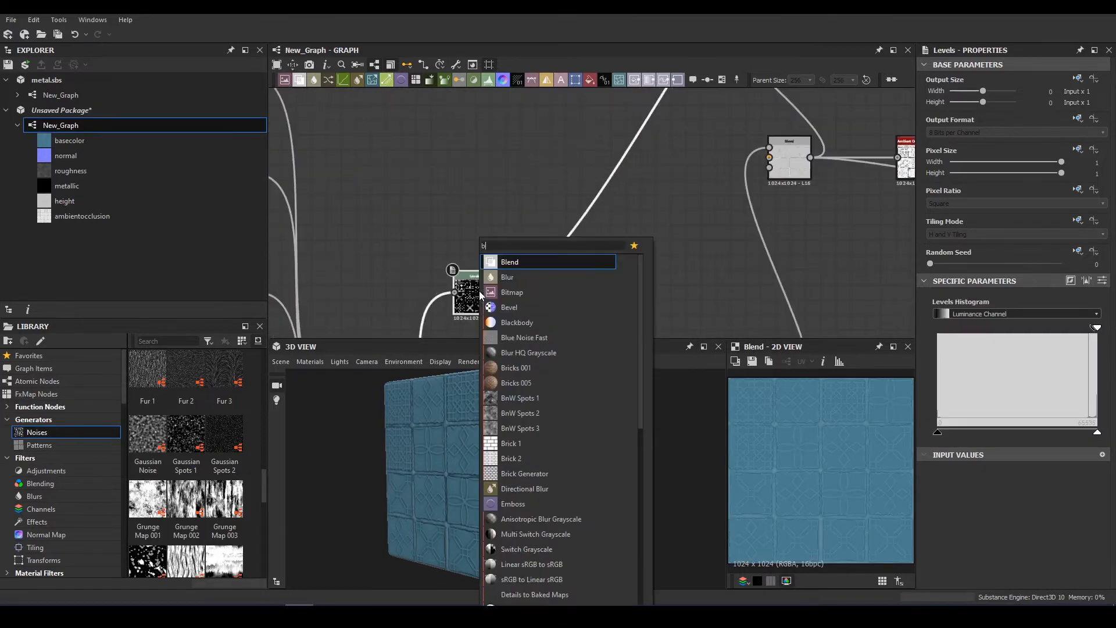
left_click(511, 256)
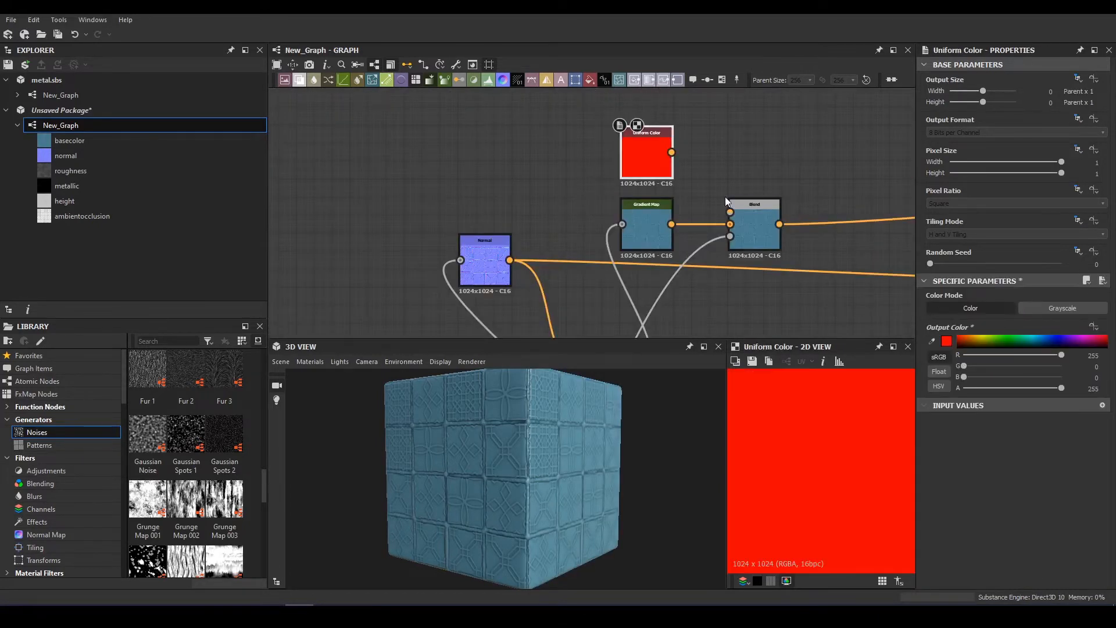
- Connect a white Uniform Color as the base color Blend's foreground, using Add (Linear Dodge) with reduced opacity
left_click_drag(730, 212, 671, 152)
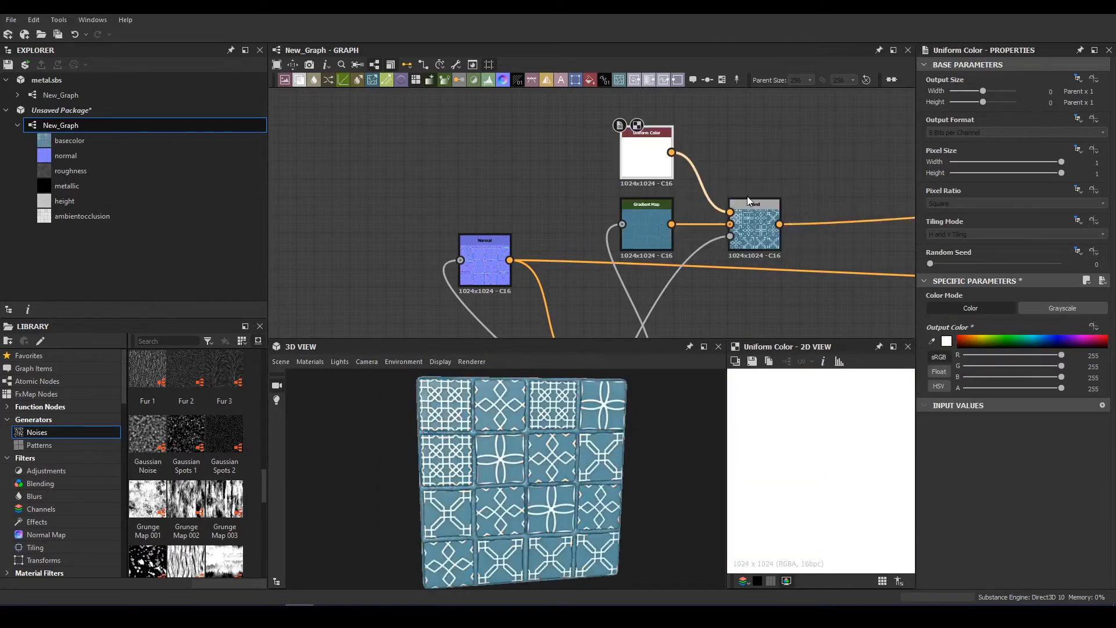
left_click(748, 201)
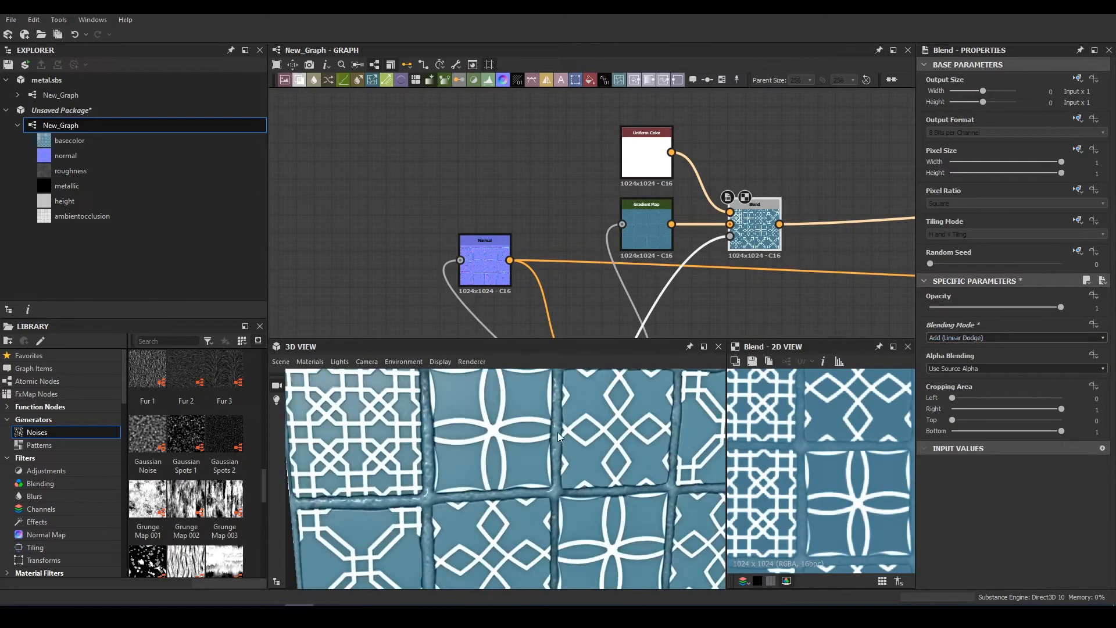
left_click_drag(1061, 307, 1025, 308)
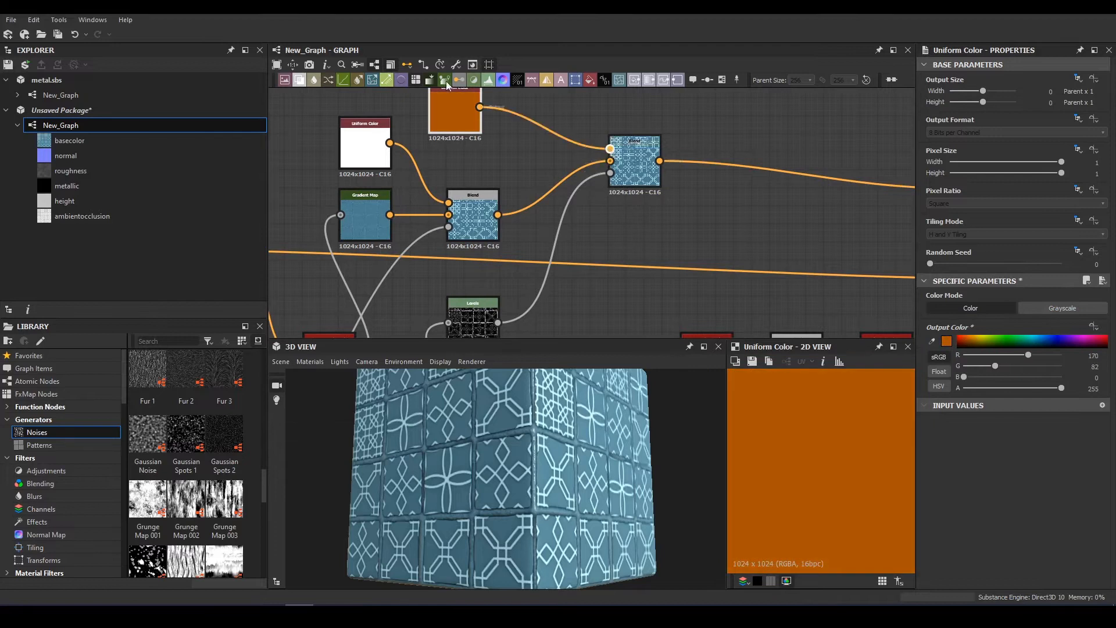
- Shift the midtone level of the Levels node that masks the orange color to reduce its spread
scroll(500, 476, "up", 5)
scroll(474, 261, "up", 3)
left_click(474, 302)
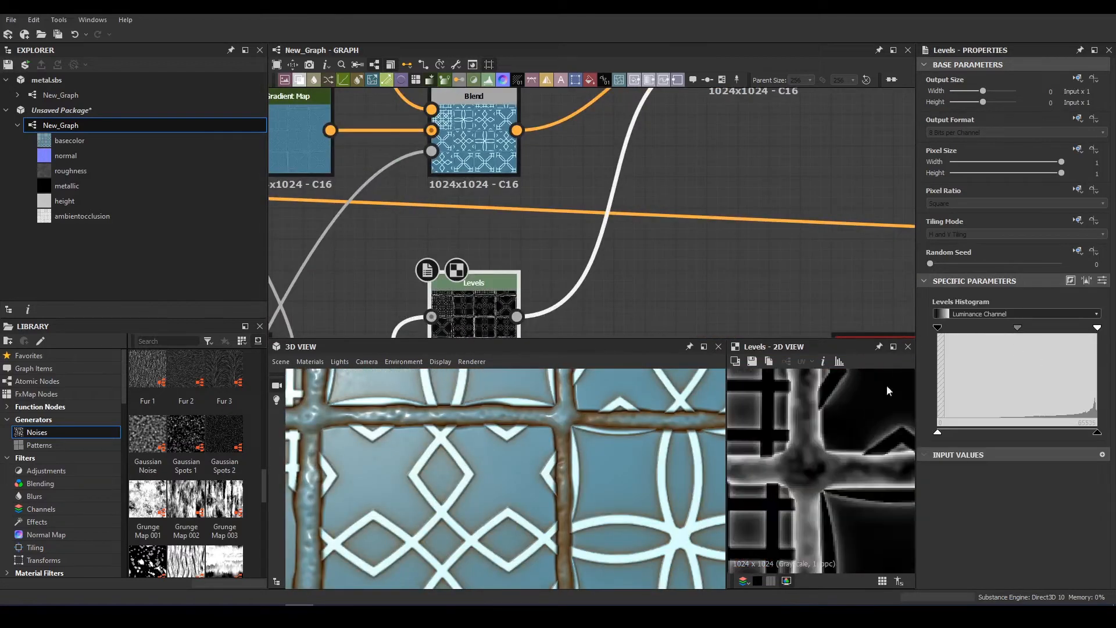
left_click_drag(1018, 327, 1041, 327)
- Insert a Blend node after the Levels node that masks the orange color
scroll(531, 219, "down", 2)
middle_click_drag(540, 280, 627, 124)
scroll(531, 219, "up", 2)
key("space")
type("bl")
key("Escape")
scroll(522, 222, "down", 3)
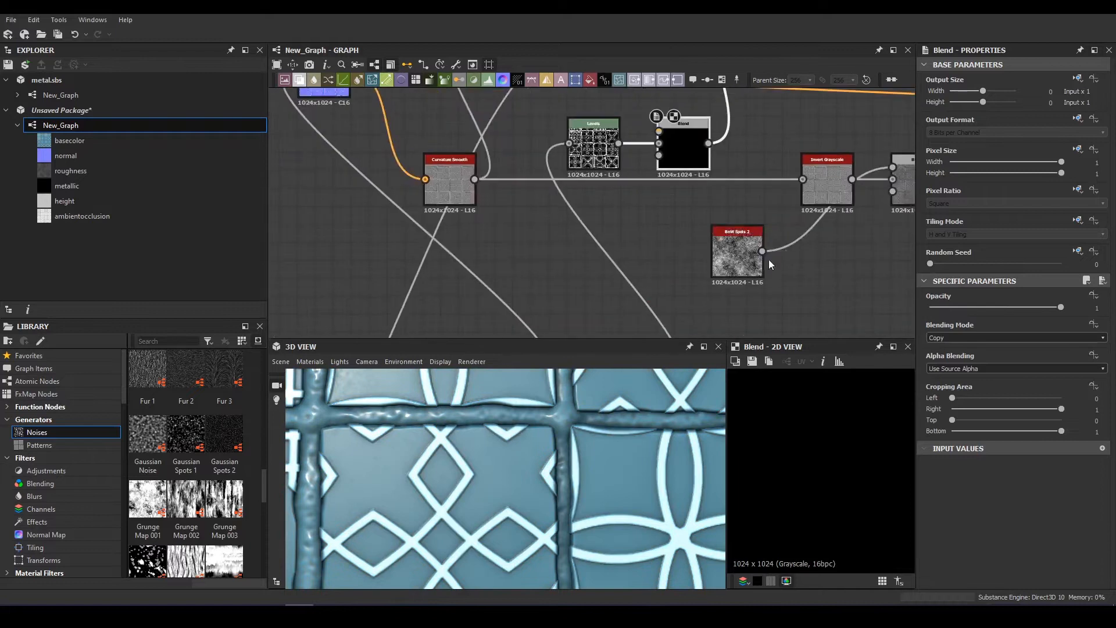
- Connect BnW Spots 2 as the mask Blend's foreground, with blending mode Subtract and opacity 0.57
left_click_drag(762, 251, 659, 132)
scroll(951, 337, "down", 1)
scroll(951, 341, "down", 1)
scroll(521, 487, "up", 4)
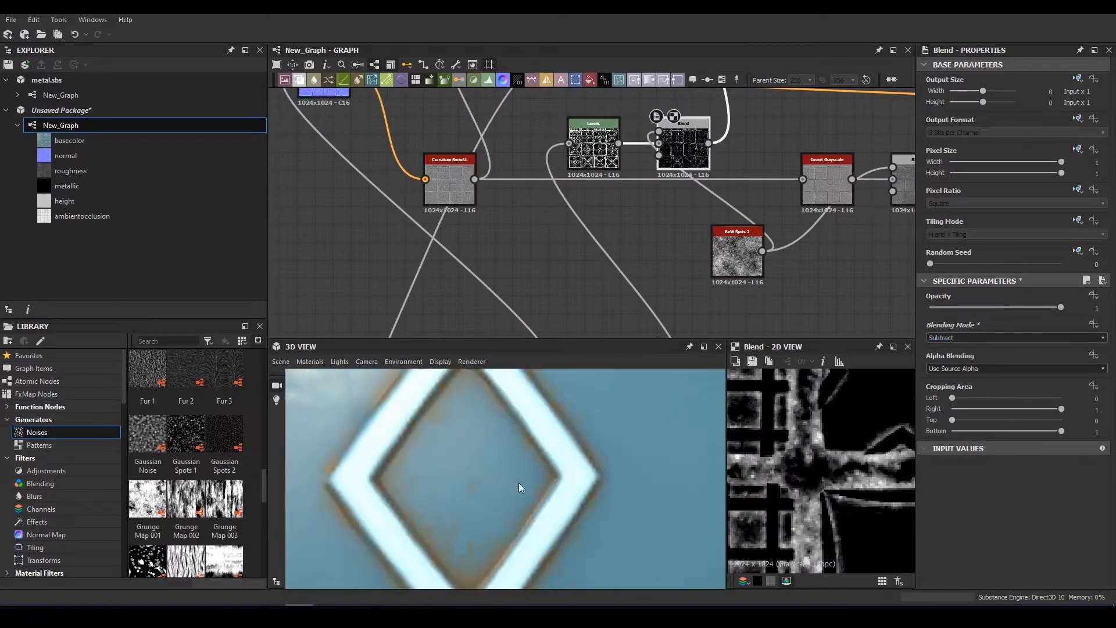
mouse_move(1012, 307)
left_mouse_down()
mouse_move(1026, 305)
mouse_move(1004, 307)
left_mouse_up()
scroll(535, 441, "down", 3)
left_click_drag(581, 448, 534, 440)
scroll(535, 440, "down", 3)
- Spread out the graph by moving the Normal, Curvature Smooth and Gradient Map nodes away from the color Blends
middle_click_drag(563, 202, 653, 242)
scroll(651, 252, "down", 3)
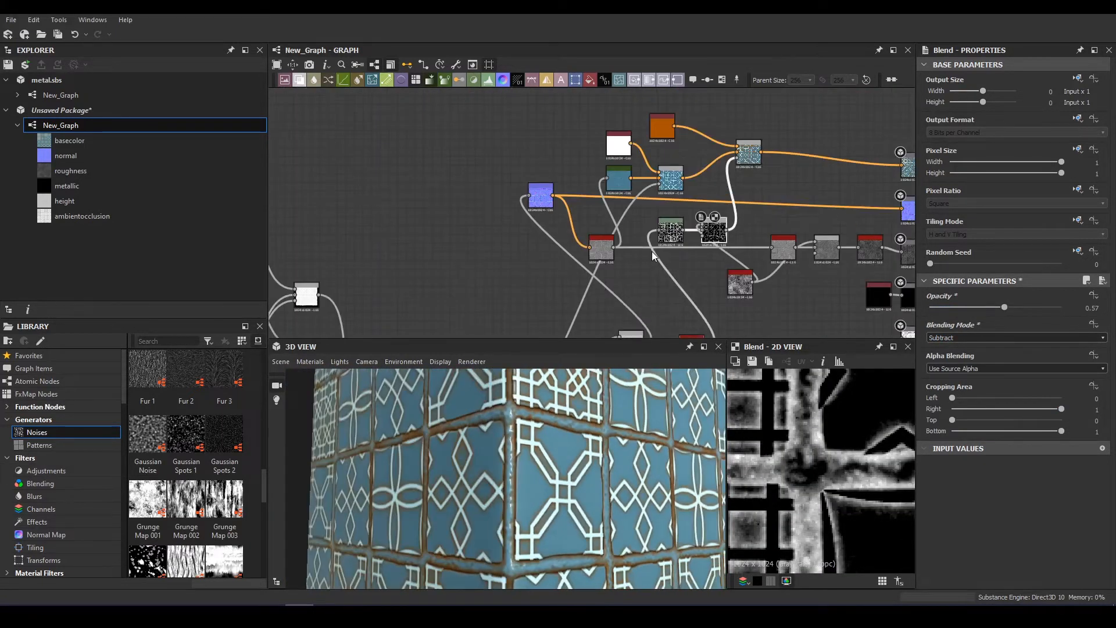
scroll(641, 216, "up", 2)
left_click_drag(497, 189, 420, 201)
left_click_drag(573, 269, 432, 252)
middle_click_drag(432, 252, 484, 303)
left_click_drag(473, 249, 398, 259)
middle_click_drag(512, 293, 608, 256)
left_click_drag(754, 183, 605, 184)
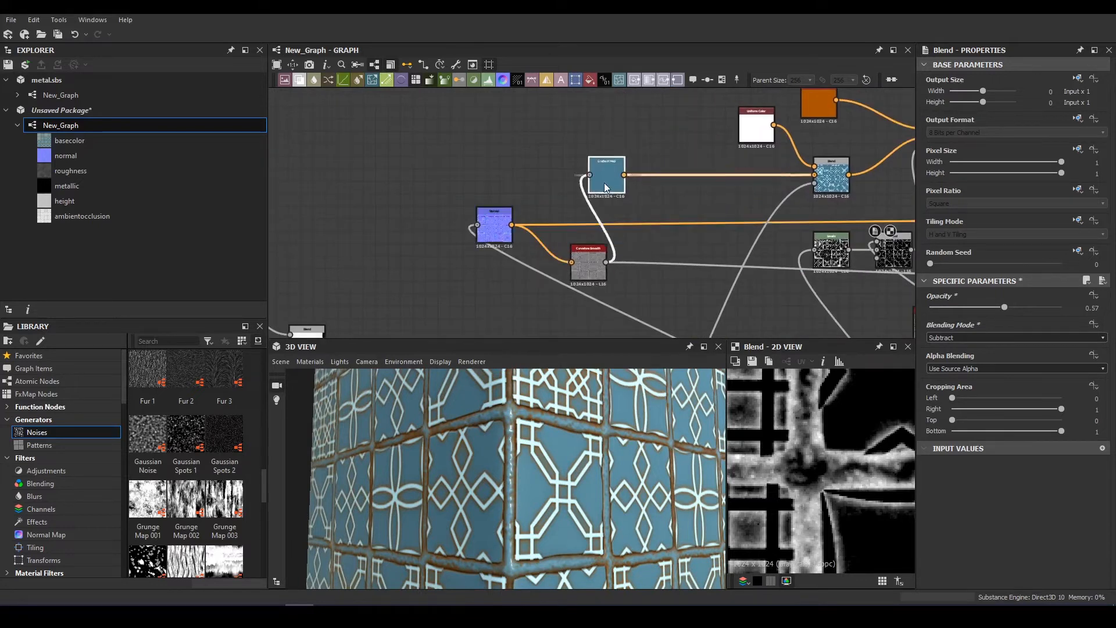
- Duplicate the Blend that combines the tile Levels with the grout, and set the copy's blending mode to Divide
scroll(581, 179, "down", 5)
scroll(516, 320, "up", 5)
middle_click_drag(814, 151, 415, 259)
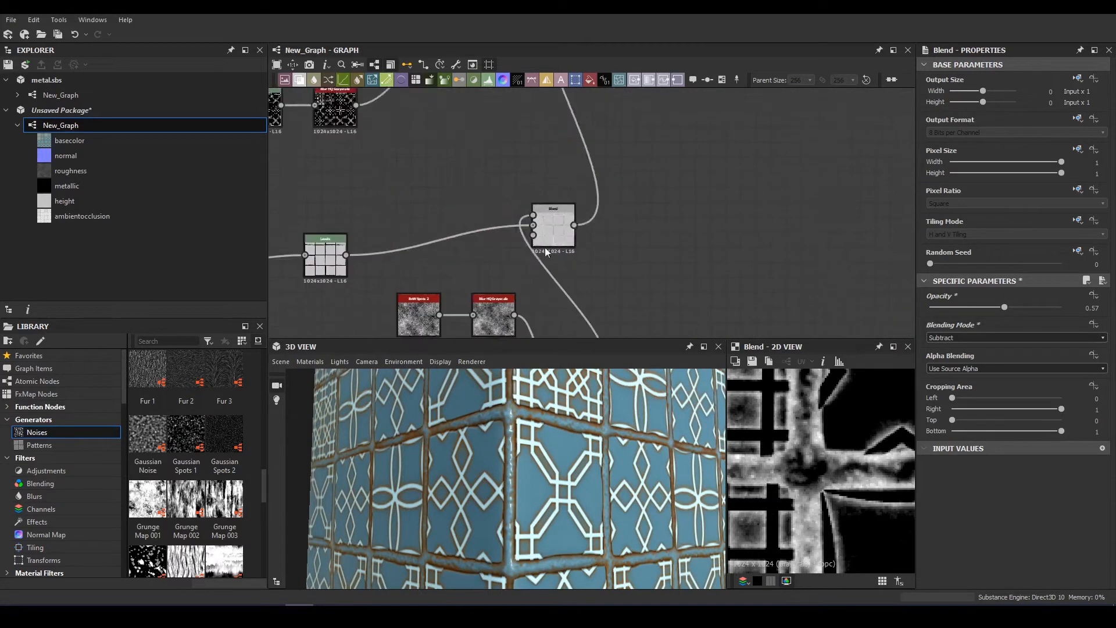
double_click(554, 233)
middle_click_drag(555, 233, 599, 170)
key("ctrl+d")
left_click(1064, 341)
left_click(942, 408)
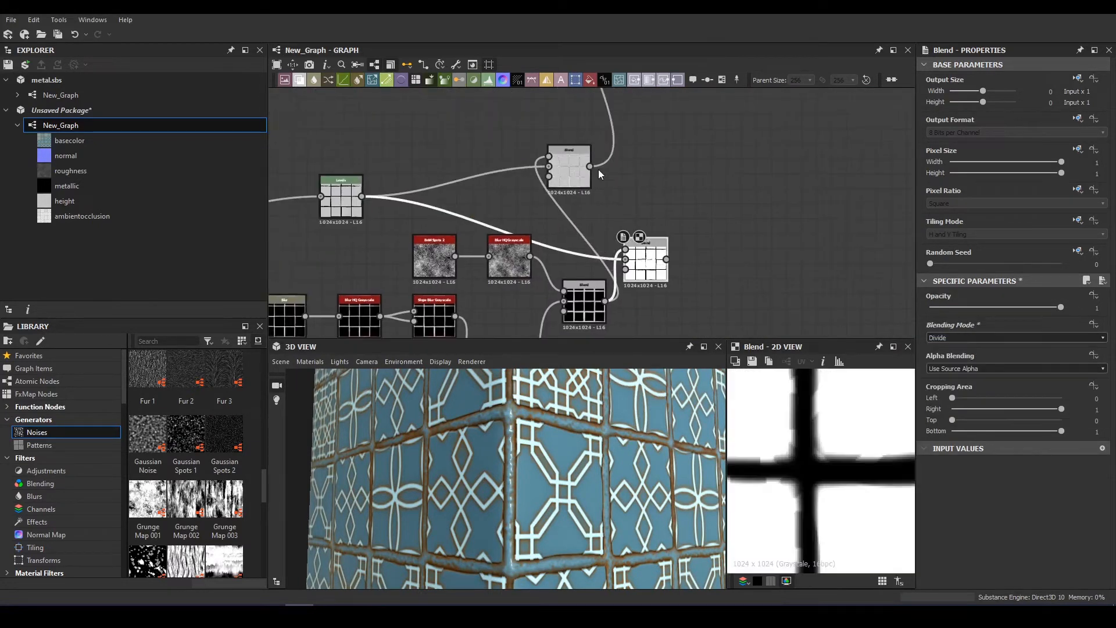